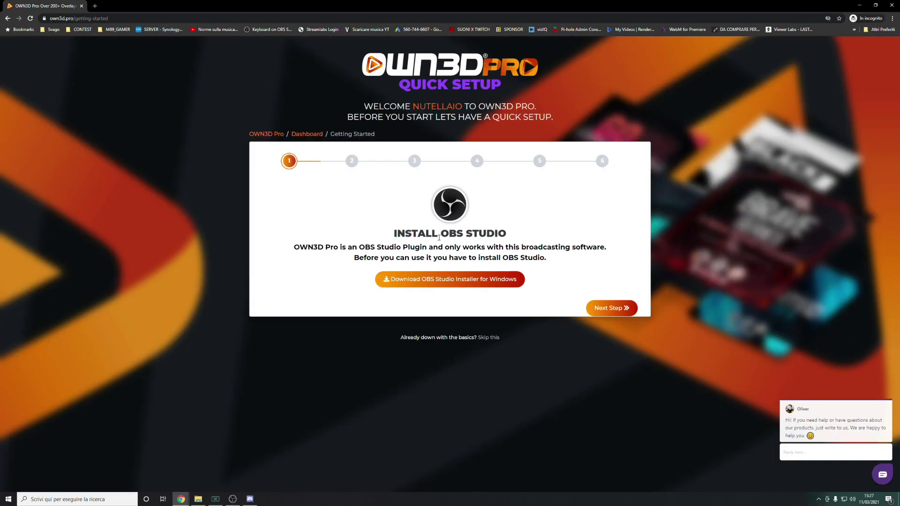
Download the OWN3D Pro plugin installer, copy the license key, and finish the online Quick Setup
left_click(455, 280)
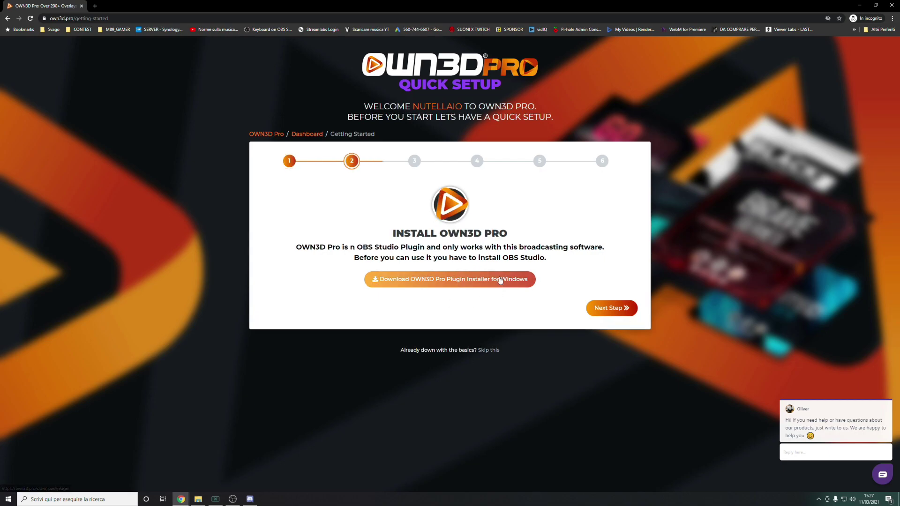
left_click(445, 283)
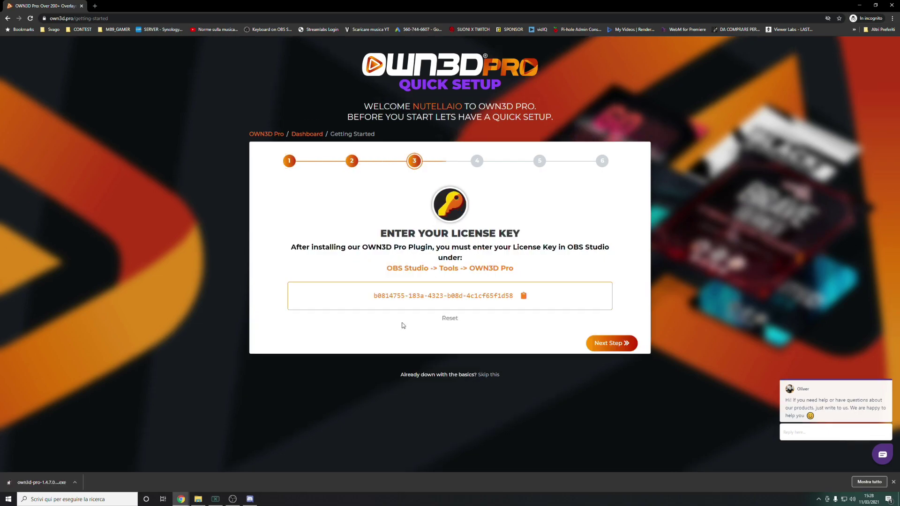
left_click(525, 297)
left_click(612, 343)
left_click(611, 338)
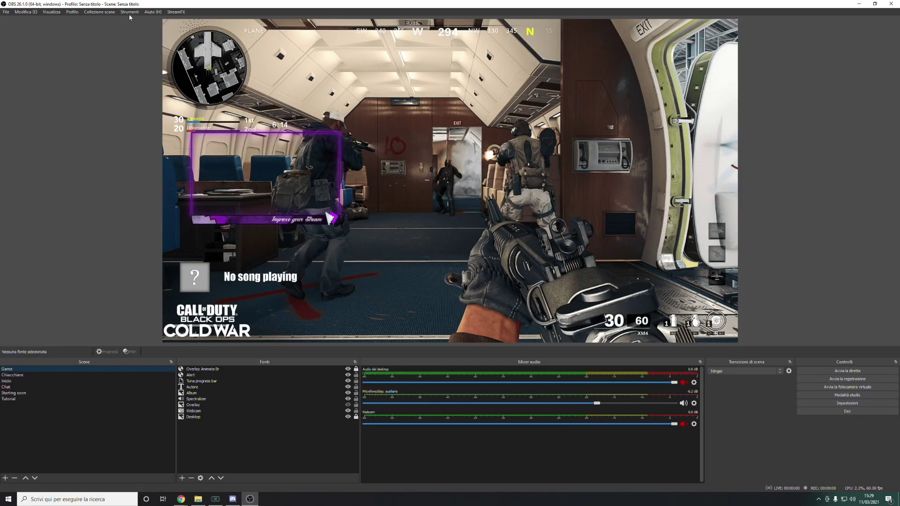
Paste and redeem the license key in OBS's OWN3D Pro panel, then install the free Chroma design
left_click(130, 13)
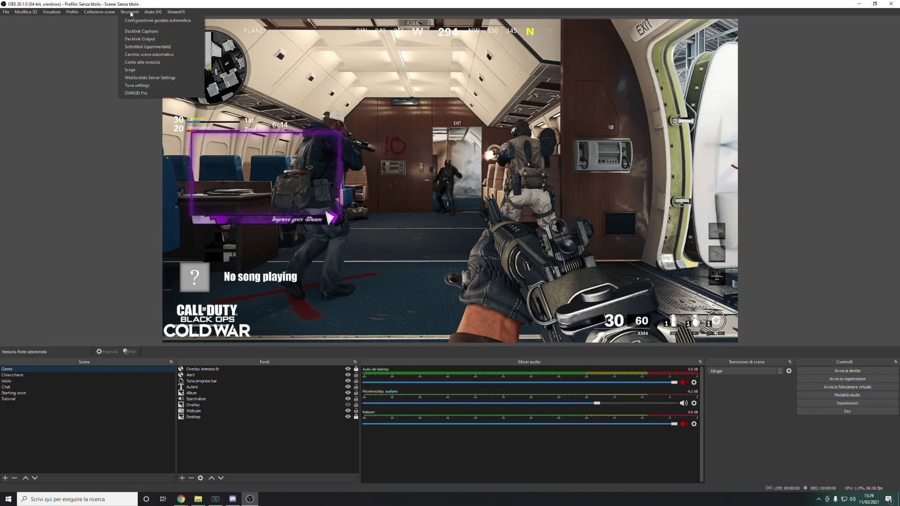
left_click(158, 94)
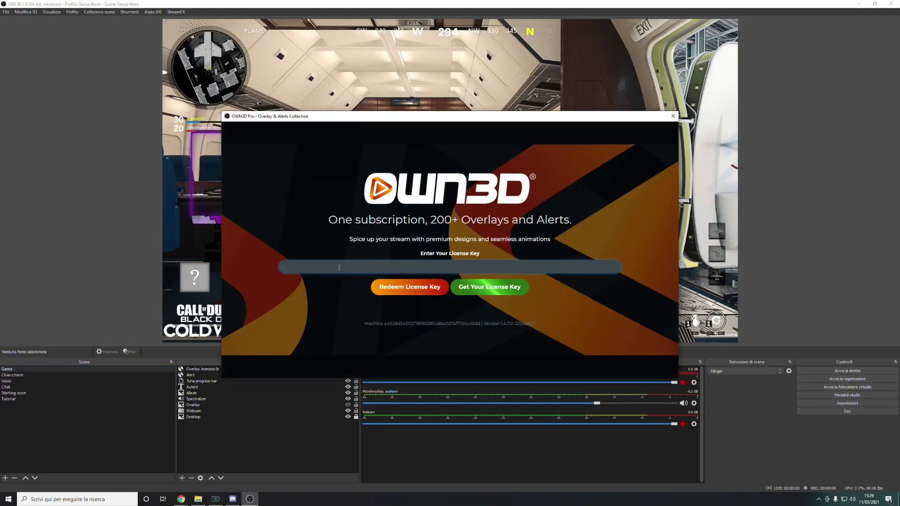
right_click(317, 267)
left_click(348, 305)
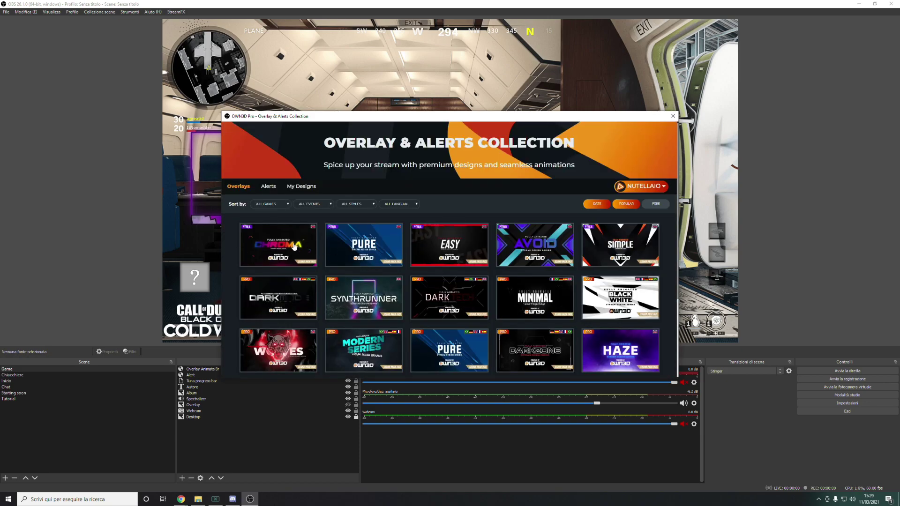
left_click(278, 250)
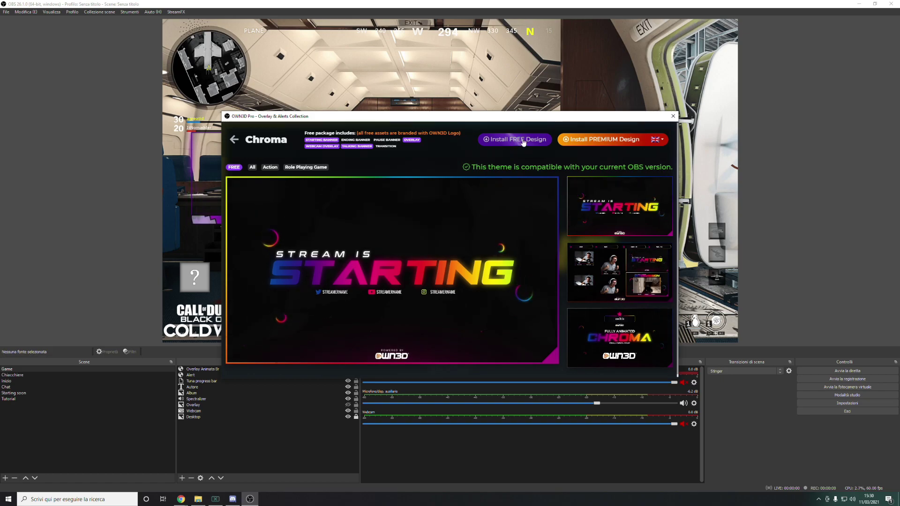
left_click(507, 141)
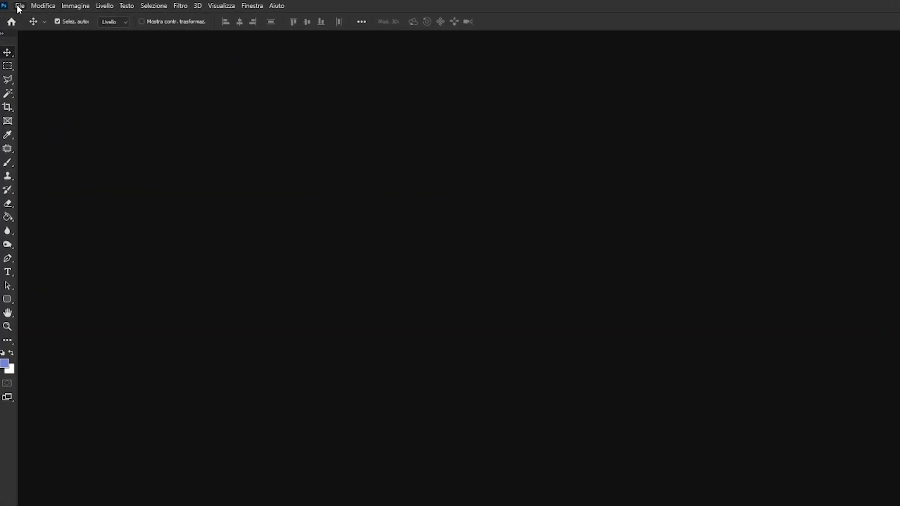
Use File > Nuovo to create 'Rettangolo': 1400 × 600 px, 72 ppi, white background
left_click(20, 6)
left_click(24, 17)
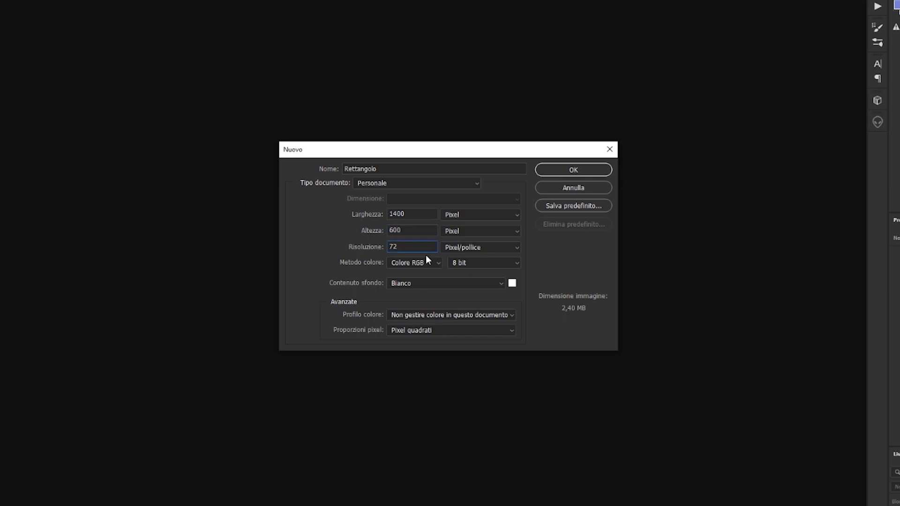
left_click(575, 171)
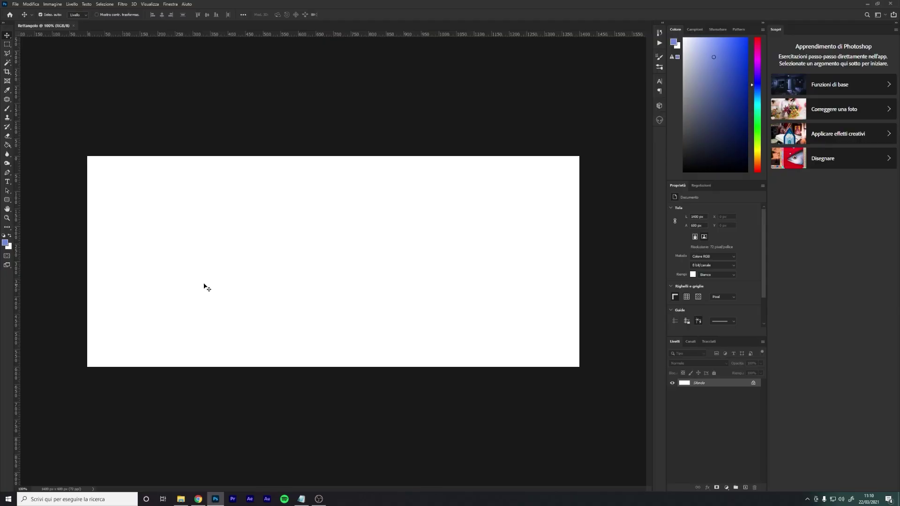
Draw a rounded rectangle nearly filling the canvas and turn on smart guides
left_click(8, 200)
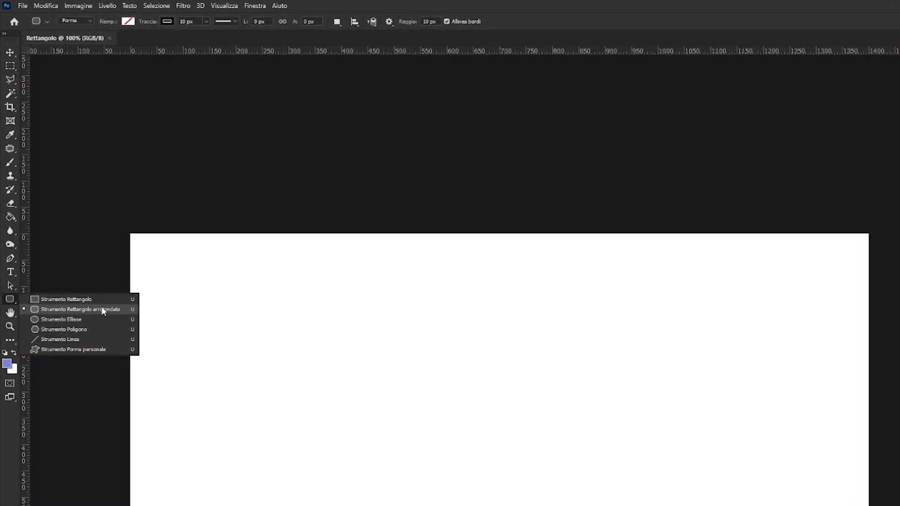
left_click(101, 309)
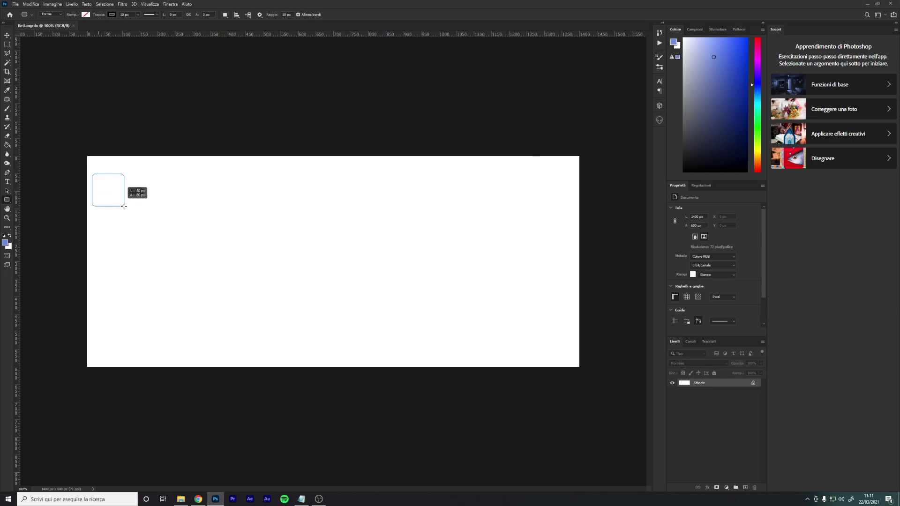
left_click_drag(124, 206, 575, 361)
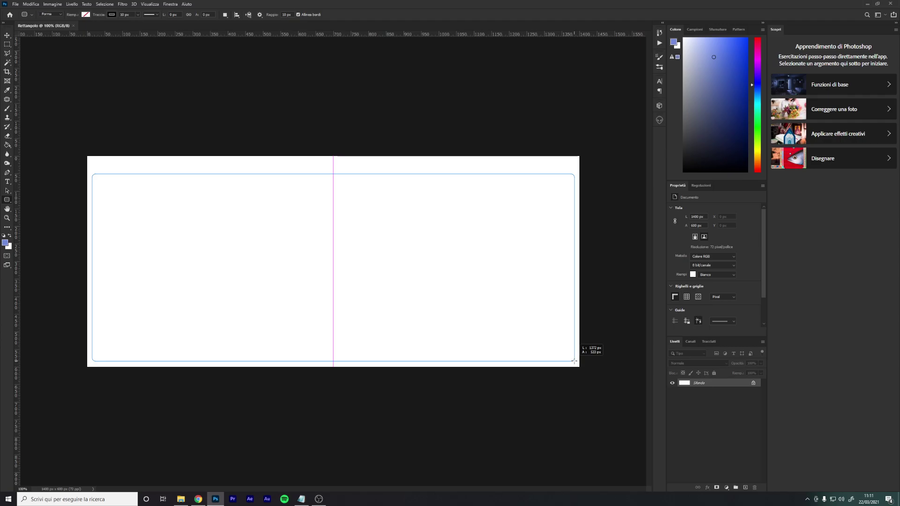
left_click_drag(574, 361, 574, 361)
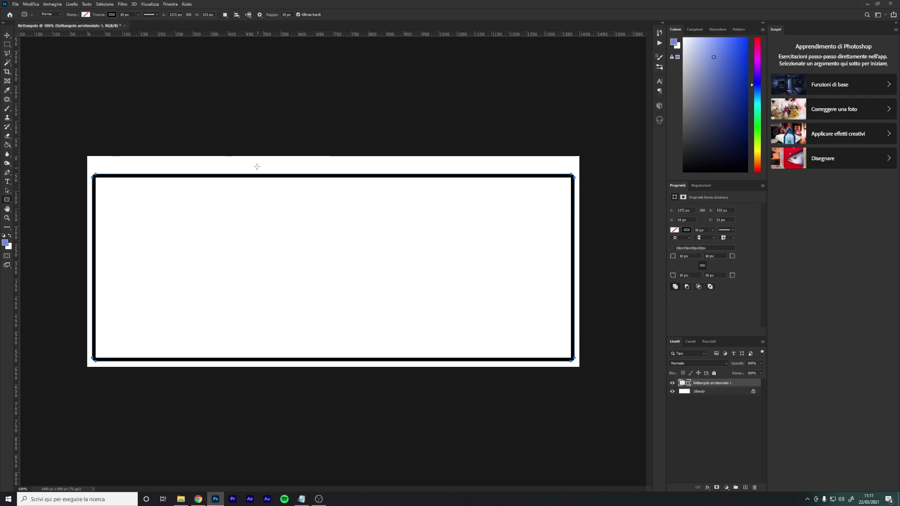
left_click(151, 5)
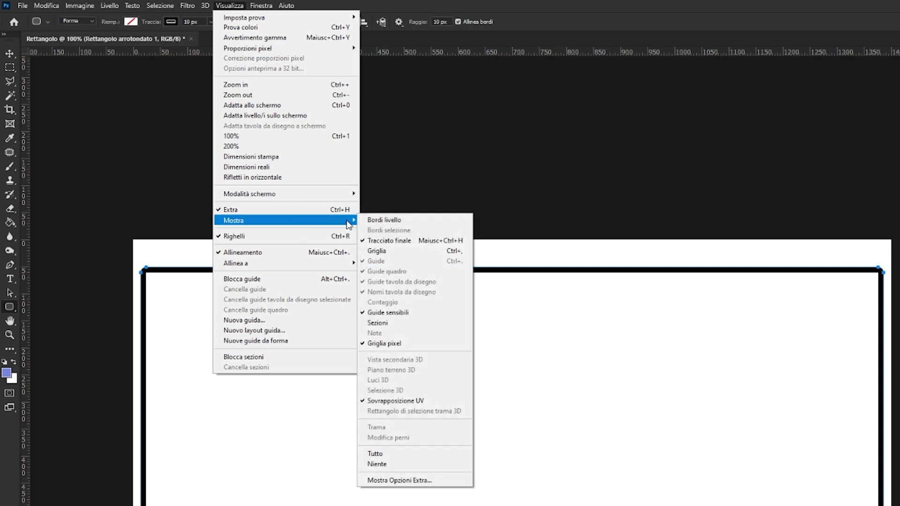
mouse_move(285, 221)
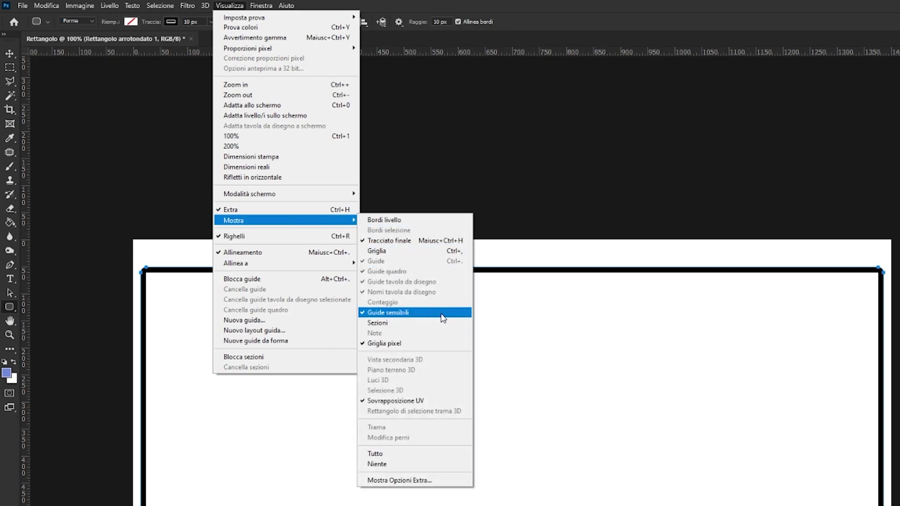
left_click(443, 313)
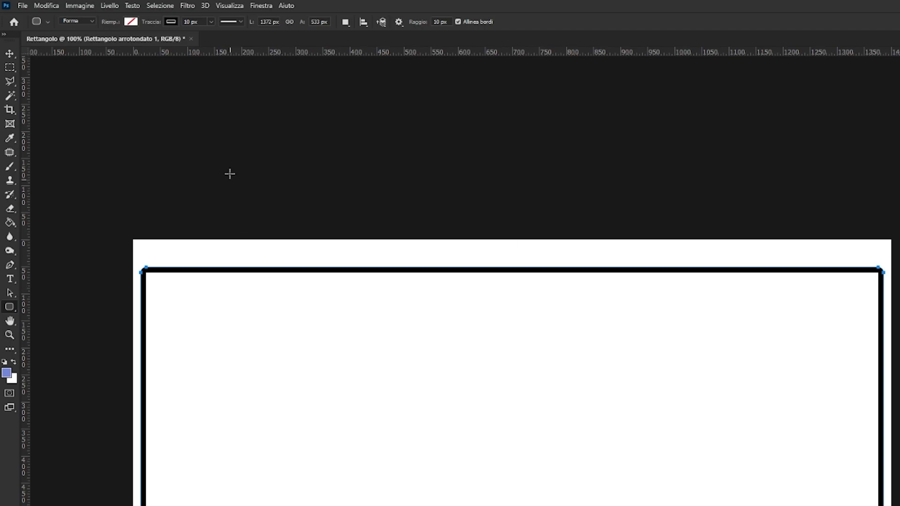
Give the rectangle no stroke and a black fill, and hide the Sfondo background layer
left_click(173, 23)
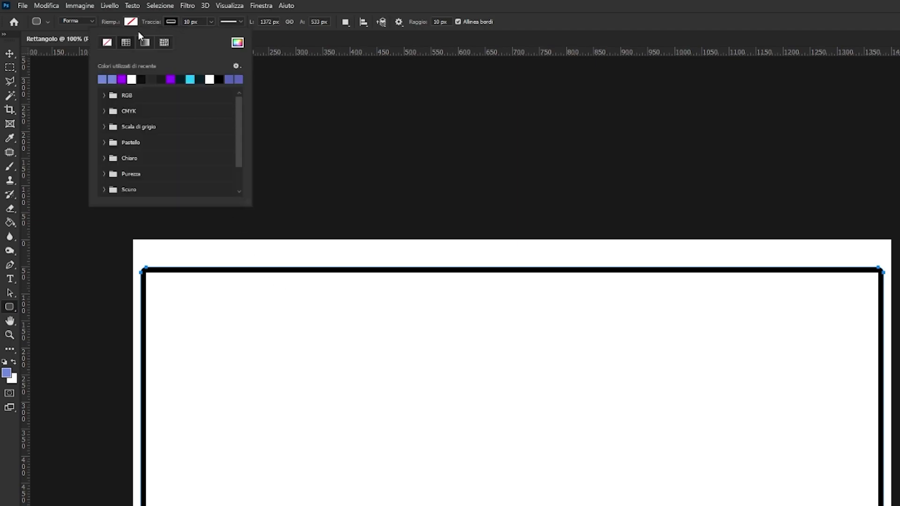
left_click(107, 42)
left_click(135, 26)
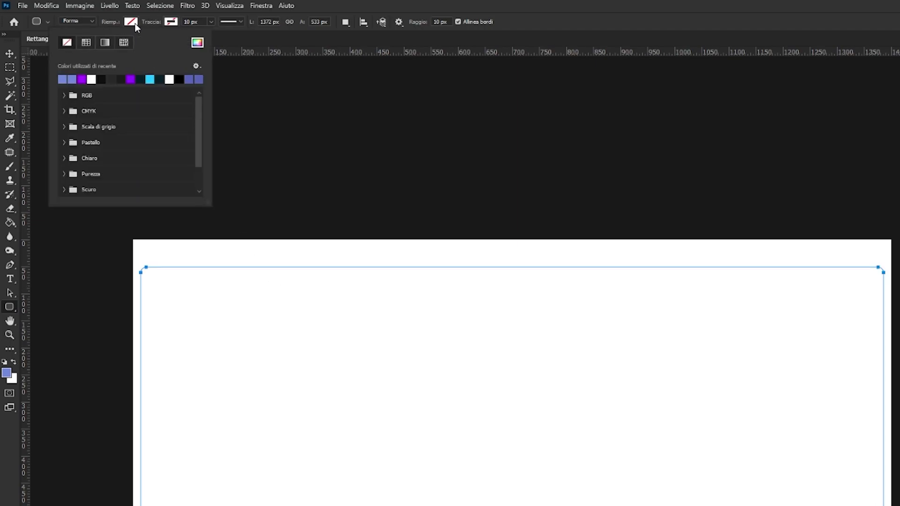
left_click(102, 79)
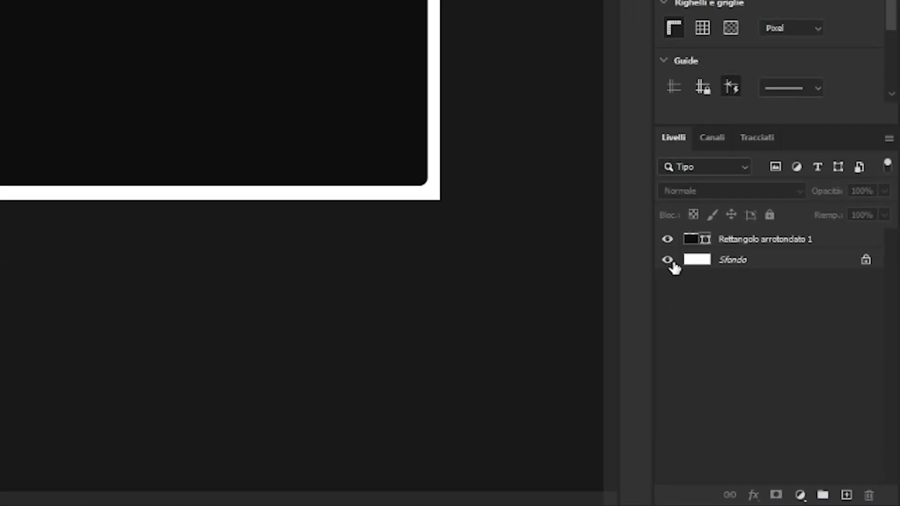
left_click(668, 260)
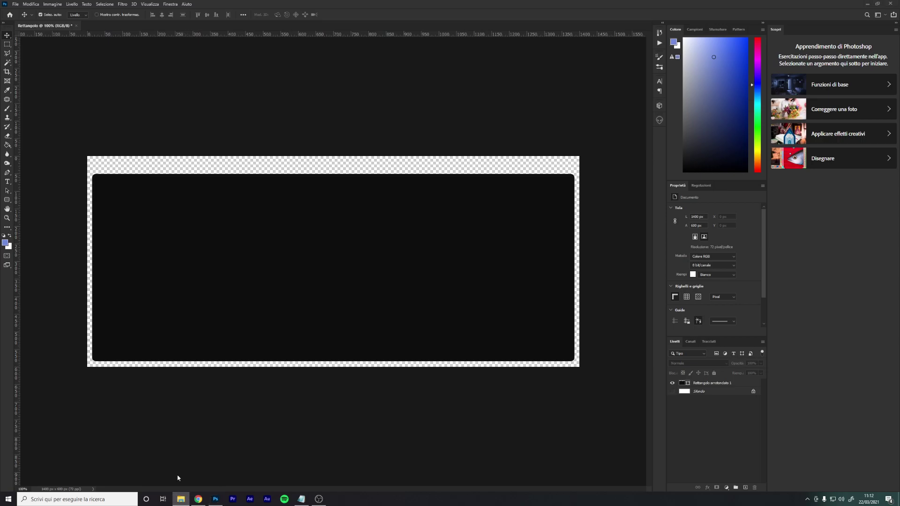
Place the M logo file on the canvas, scaled down to about 6% at top centre
left_click_drag(182, 501, 171, 253)
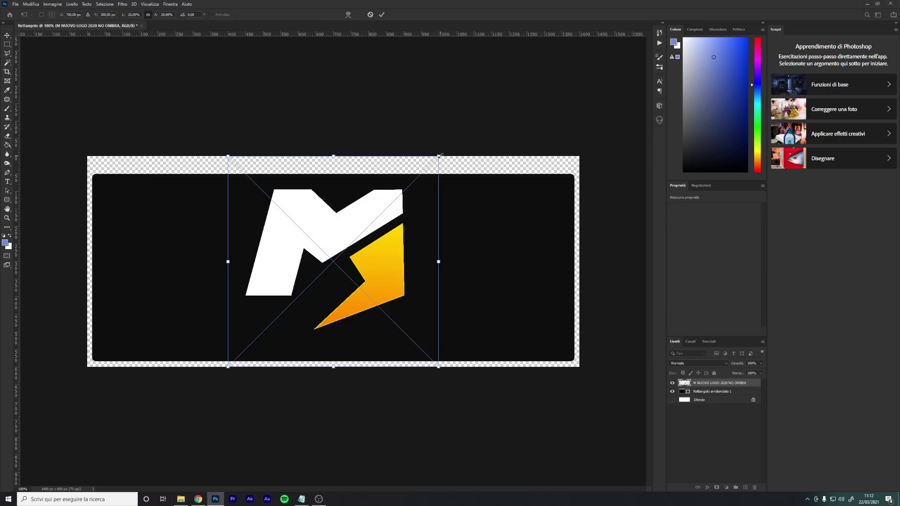
left_click_drag(439, 156, 293, 302)
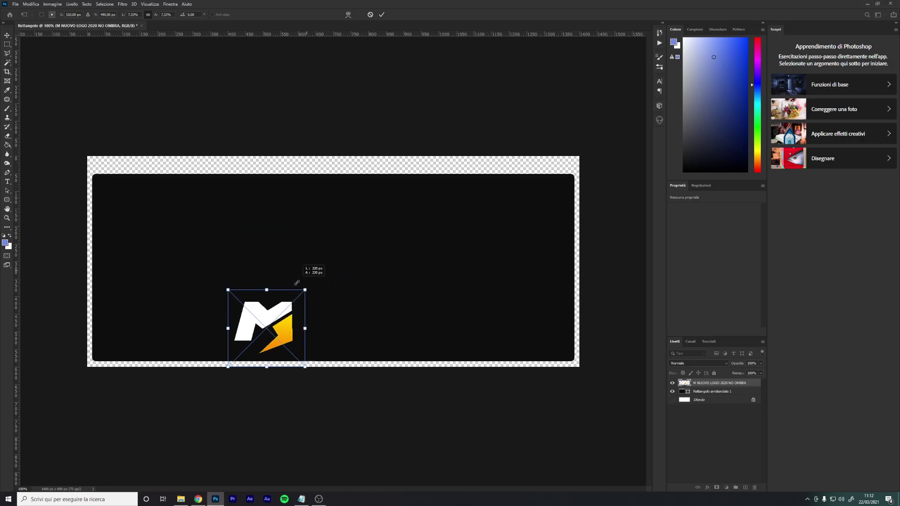
left_click_drag(270, 331, 376, 247)
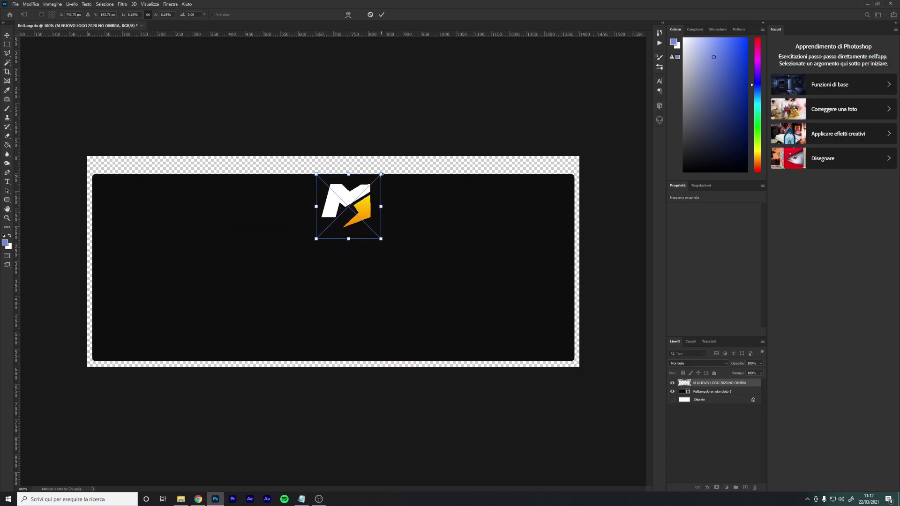
mouse_move(381, 174)
left_mouse_down()
mouse_move(354, 201)
mouse_move(333, 182)
mouse_move(340, 175)
left_mouse_up()
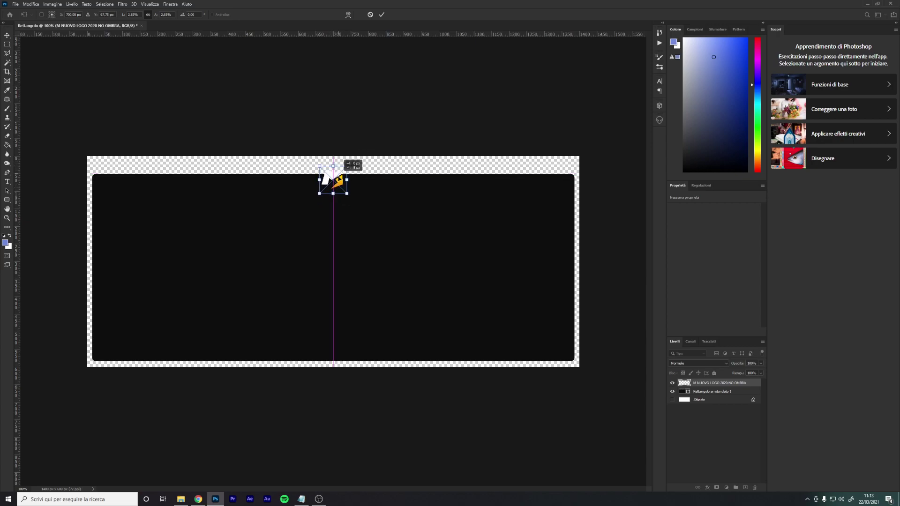
key("Return")
Add vertical and horizontal guides crossing at the canvas centre
left_click(29, 118)
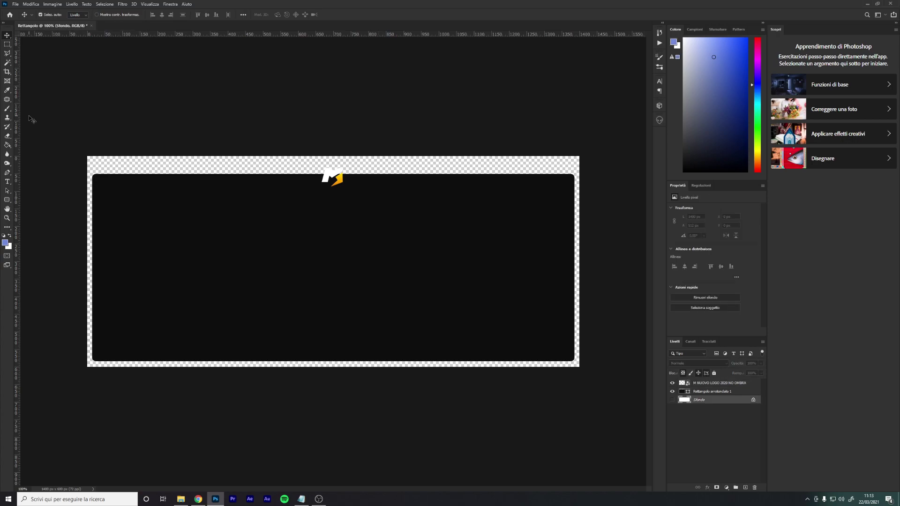
left_click_drag(19, 113, 283, 134)
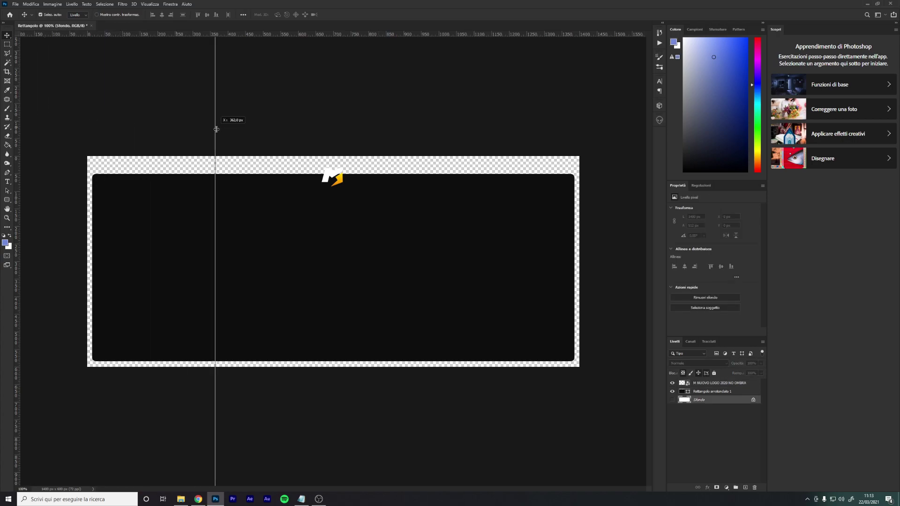
left_click_drag(282, 134, 332, 134)
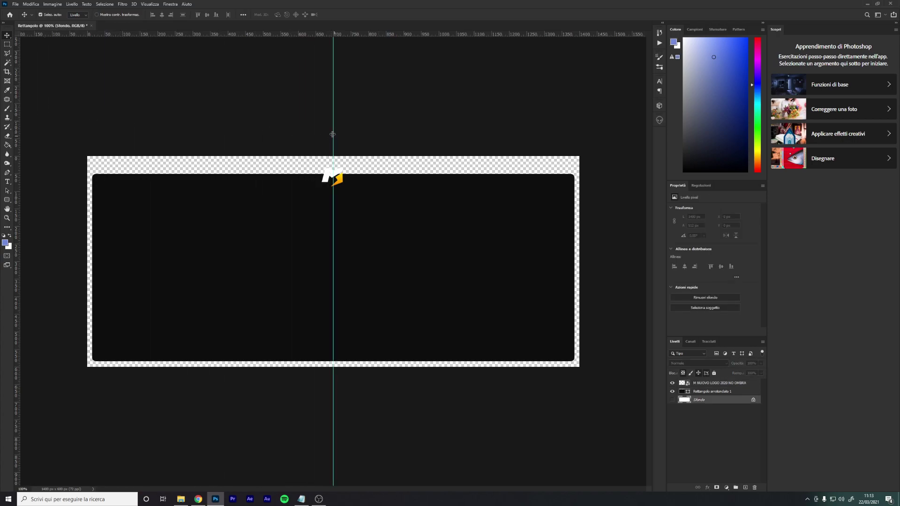
left_click_drag(298, 37, 305, 261)
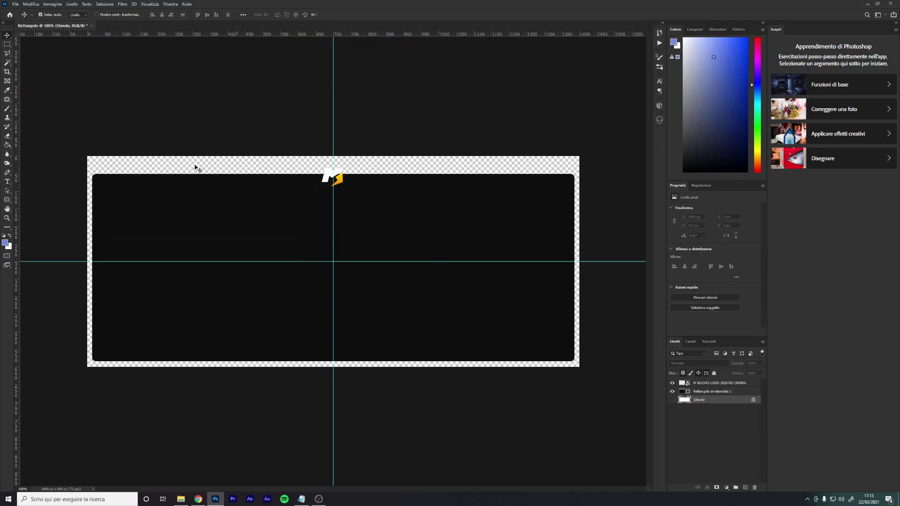
left_click(404, 237)
scroll(404, 237, "up", 1)
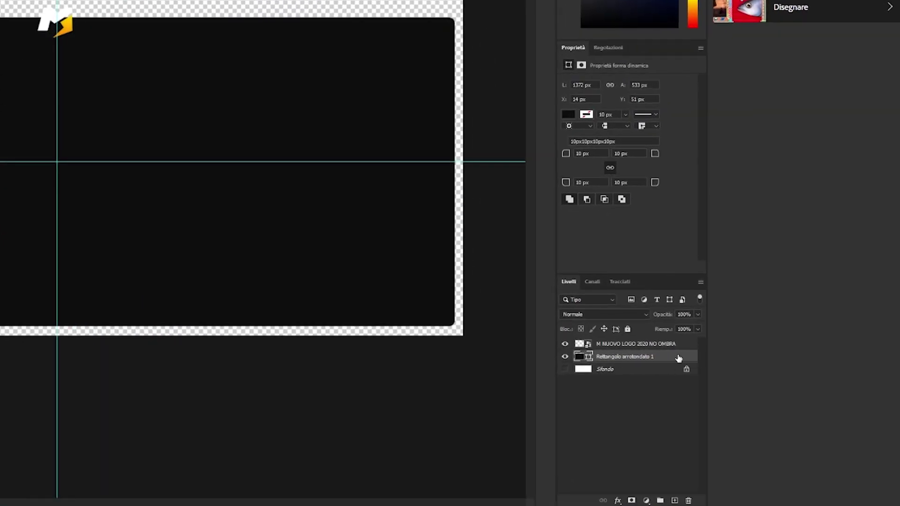
Enable a Gradient Overlay on the rounded rectangle with a grey preset and Reverse unticked
double_click(678, 358)
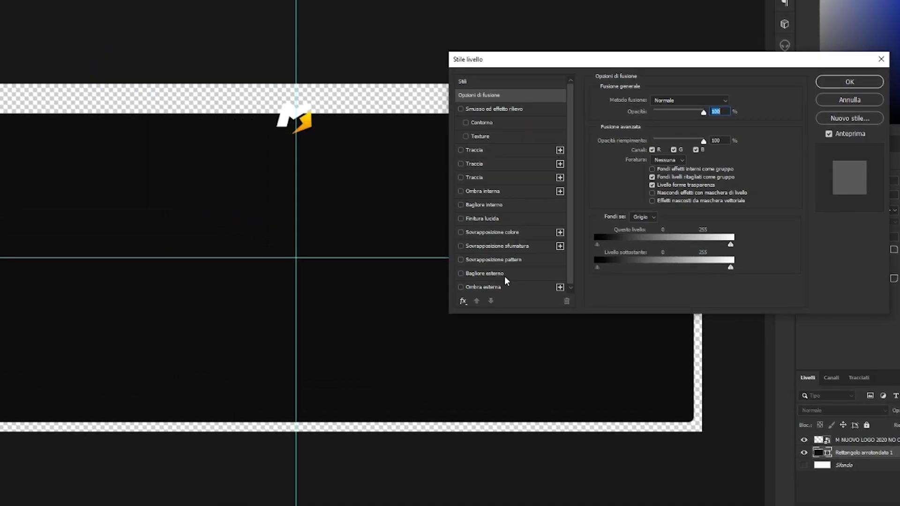
left_click(461, 247)
left_click(539, 247)
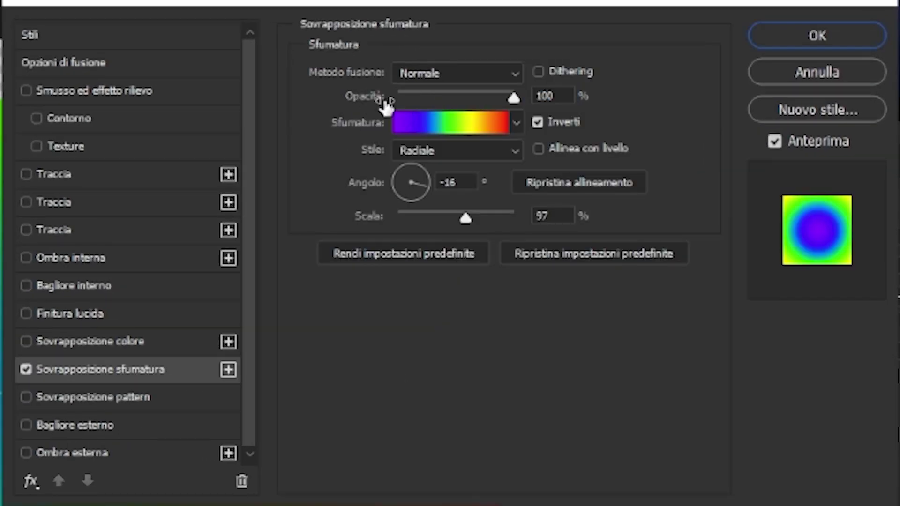
left_click(460, 125)
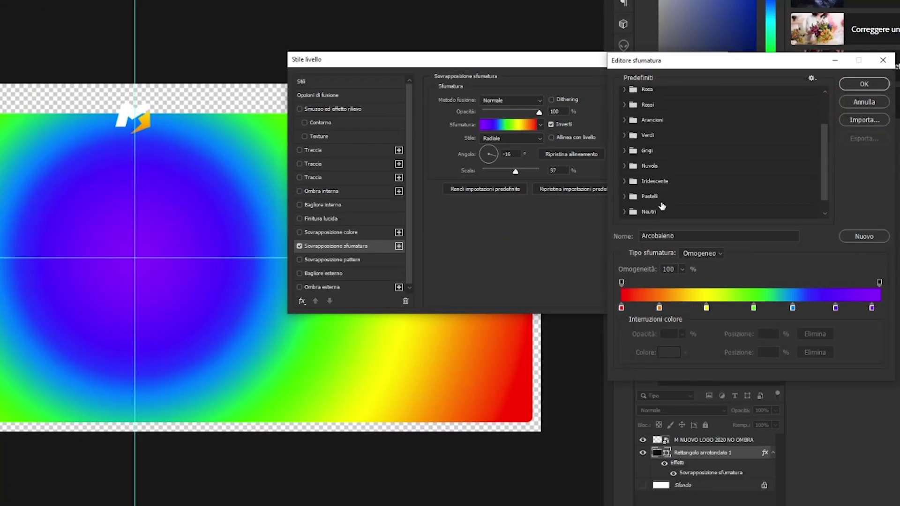
scroll(662, 206, "down", 1)
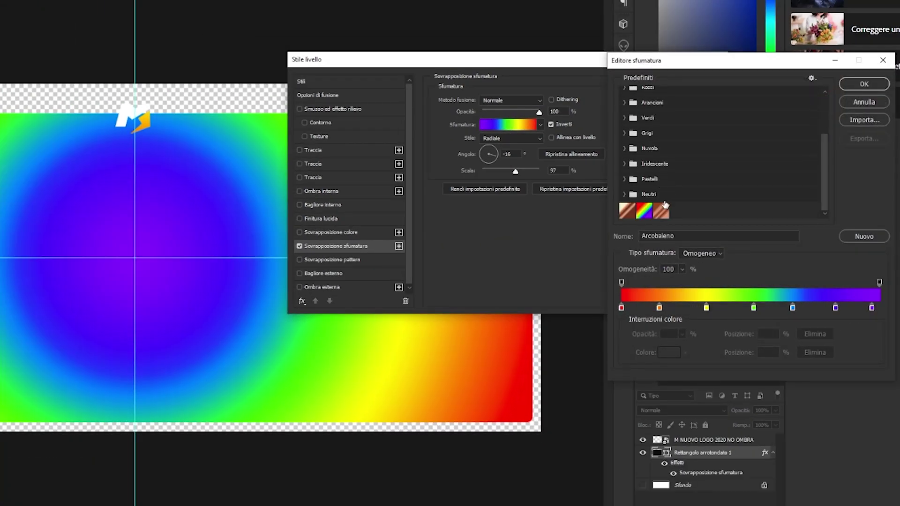
left_click(624, 132)
left_click(672, 166)
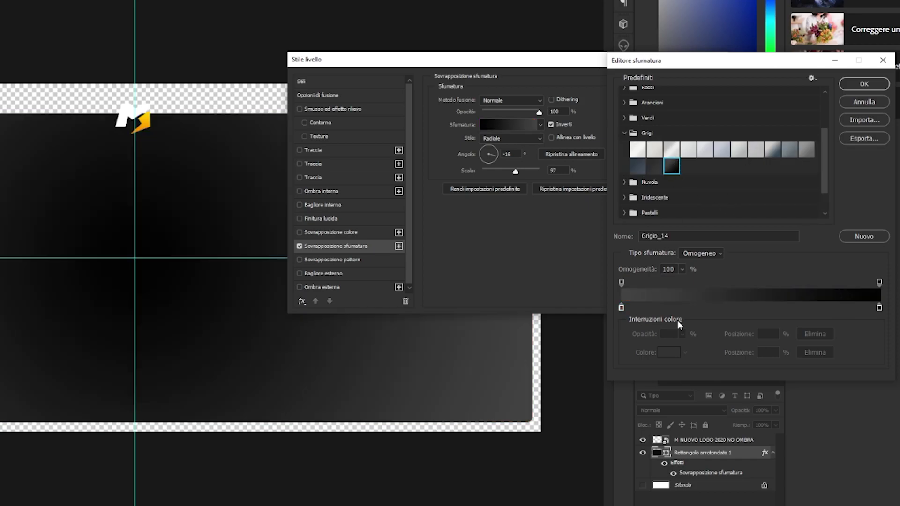
left_click(863, 86)
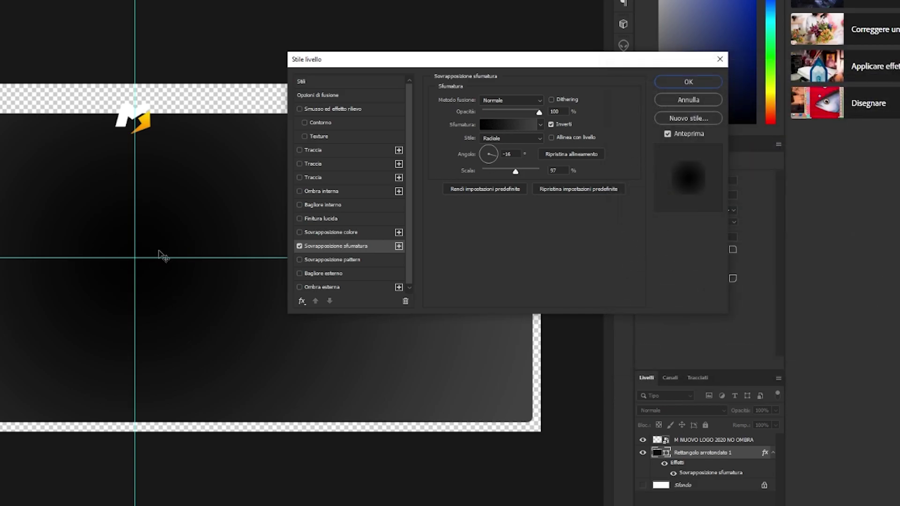
left_click(552, 125)
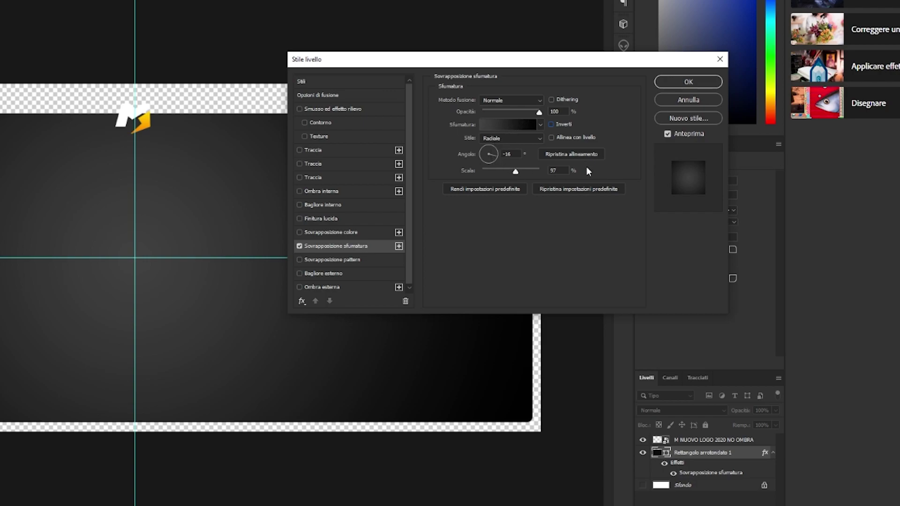
Switch the overlay to the Black-White gradient and set its start stop to dark grey 2b2b2b
left_click(508, 127)
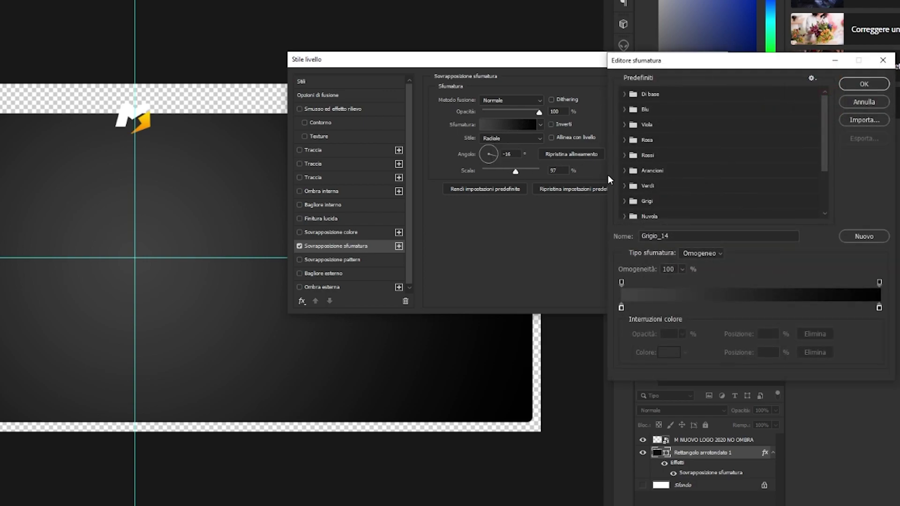
scroll(702, 186, "up", 3)
left_click(652, 95)
left_click(672, 113)
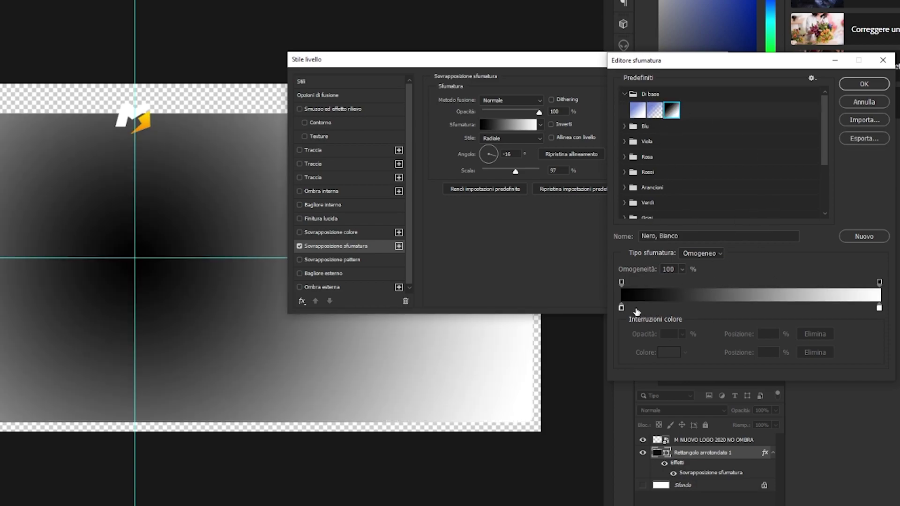
left_click(621, 308)
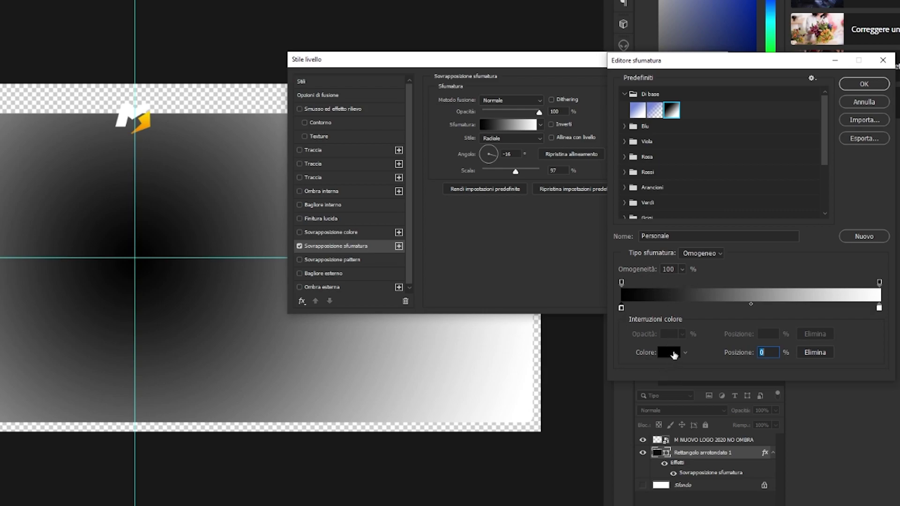
left_click(673, 354)
left_click(207, 438)
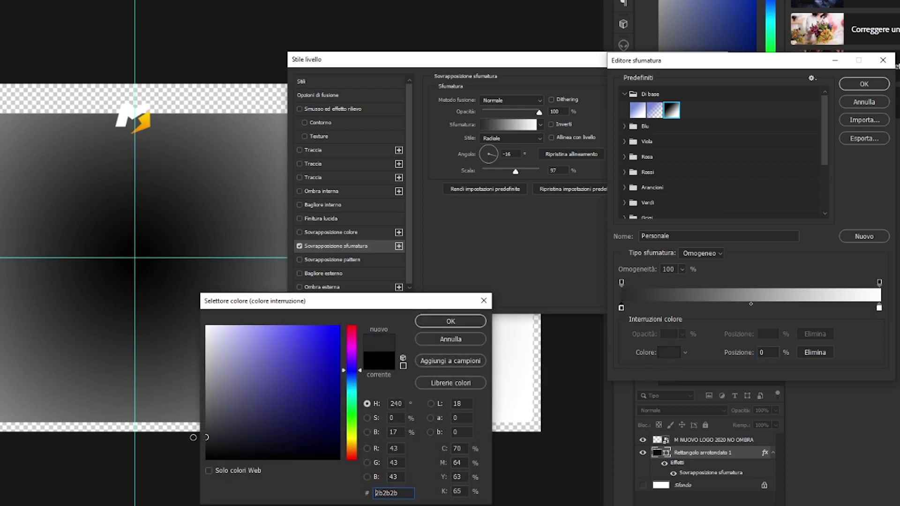
left_click(439, 323)
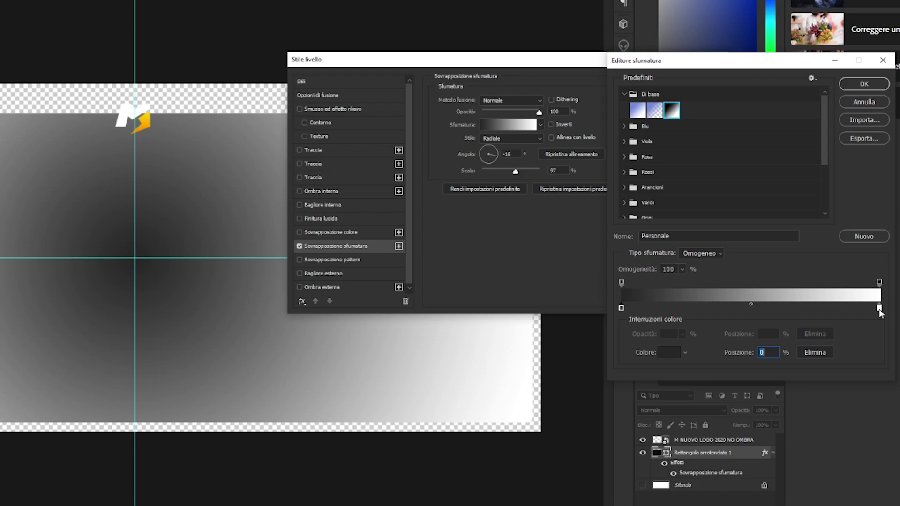
Set the end stop to near-black 0f0f0f and lower the radial gradient's scale to about 91%
left_click(879, 309)
left_click(669, 352)
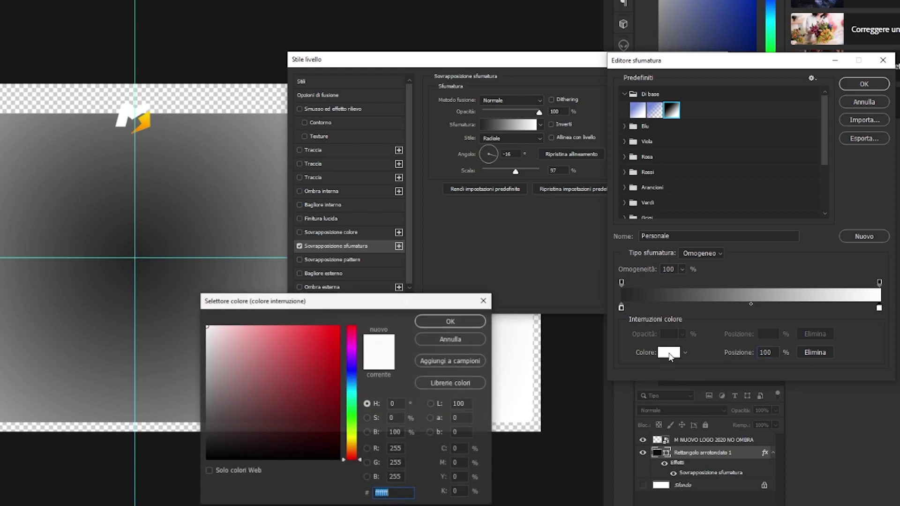
left_click(206, 444)
left_click_drag(206, 444, 206, 453)
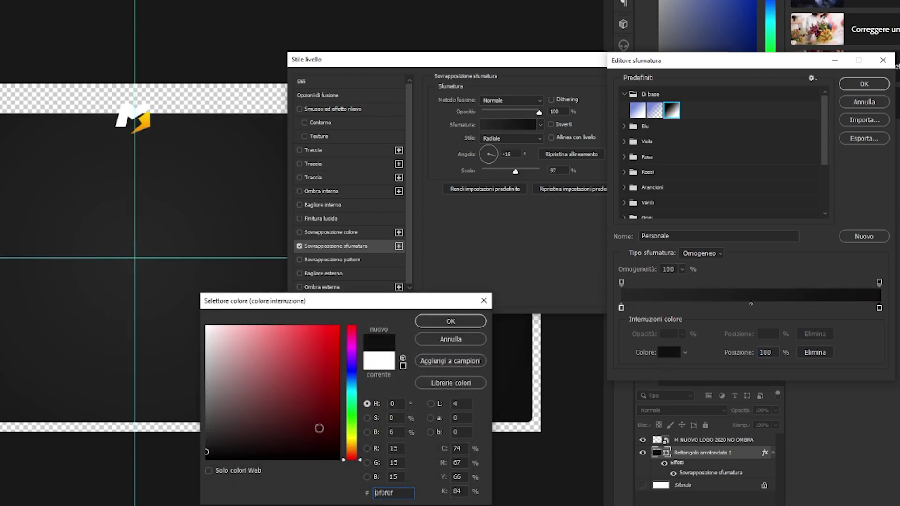
left_click(454, 322)
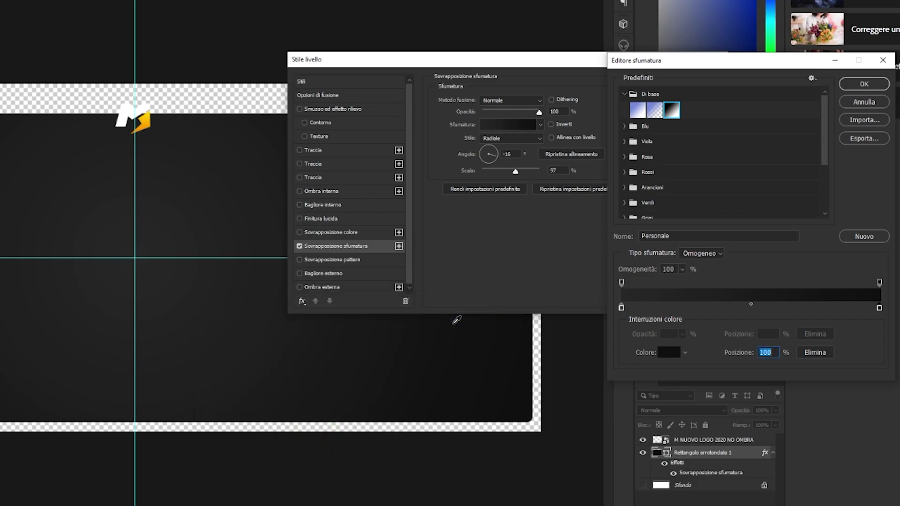
left_click(865, 84)
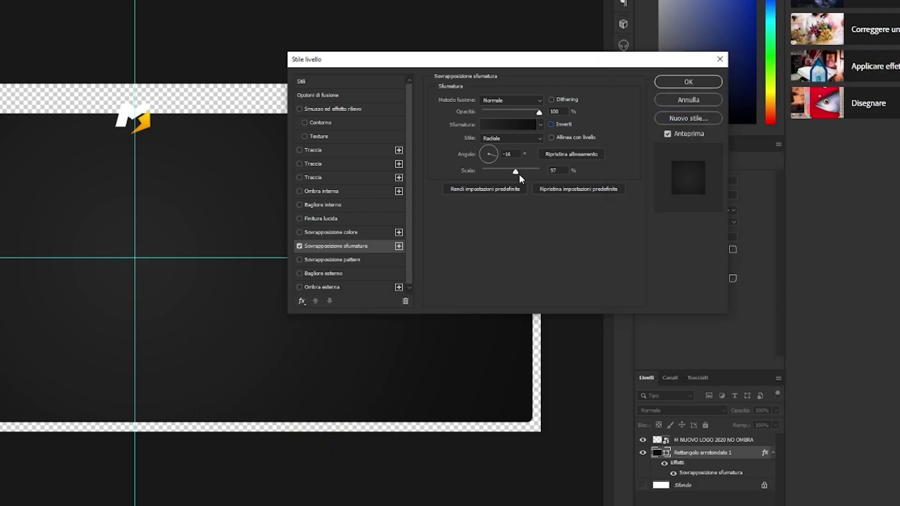
mouse_move(507, 170)
left_mouse_down()
mouse_move(524, 172)
mouse_move(513, 174)
left_mouse_up()
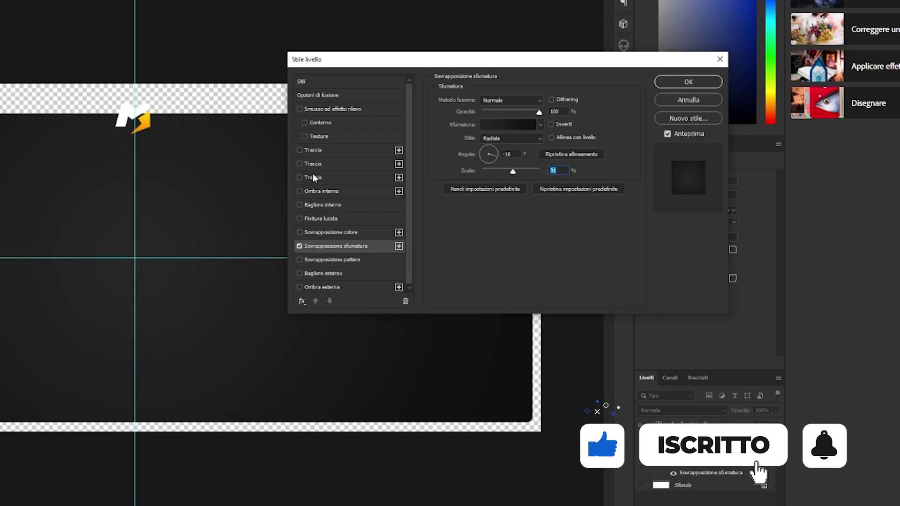
Add a 9 px red (ff0000) Stroke positioned outside the panel
left_click(299, 150)
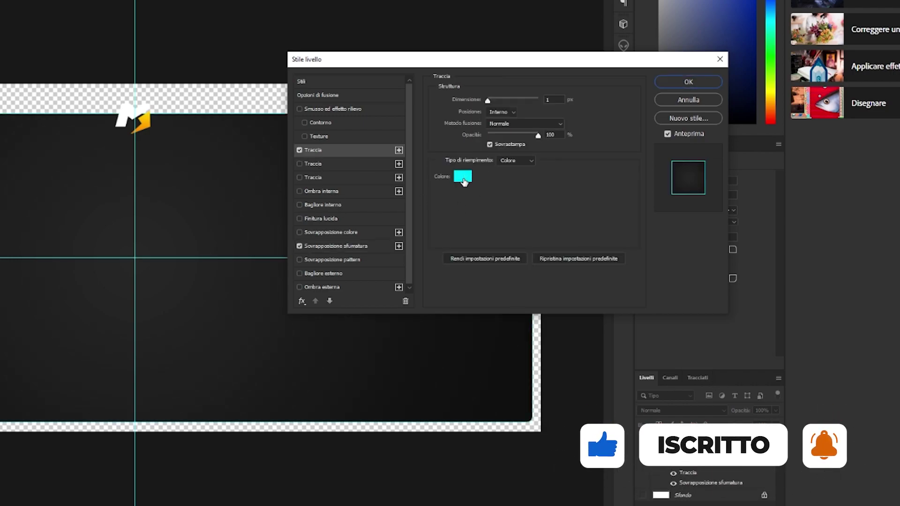
left_click(463, 177)
type("ff0000")
key("Return")
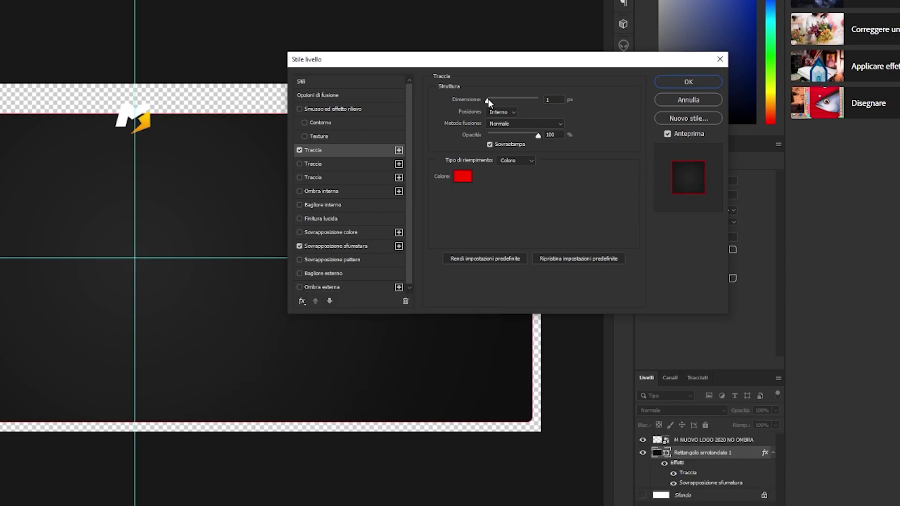
left_click_drag(488, 99, 491, 98)
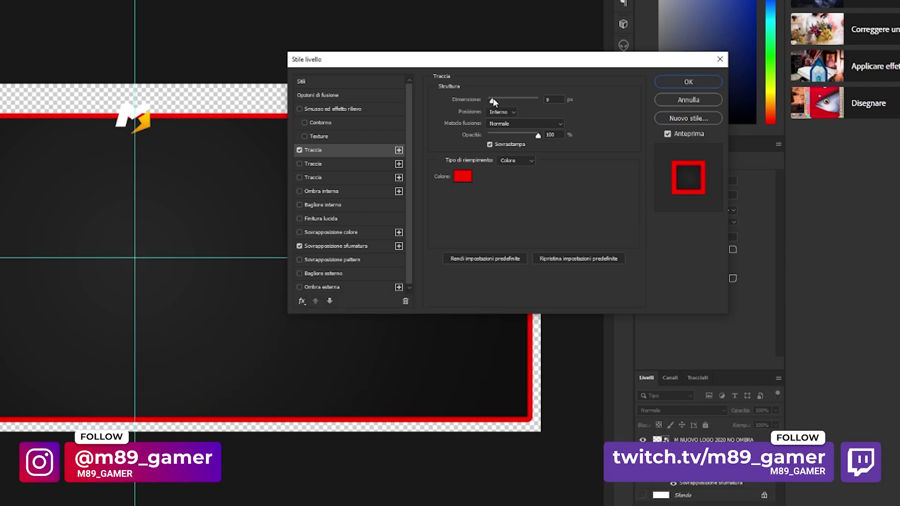
left_click(501, 111)
left_click(520, 121)
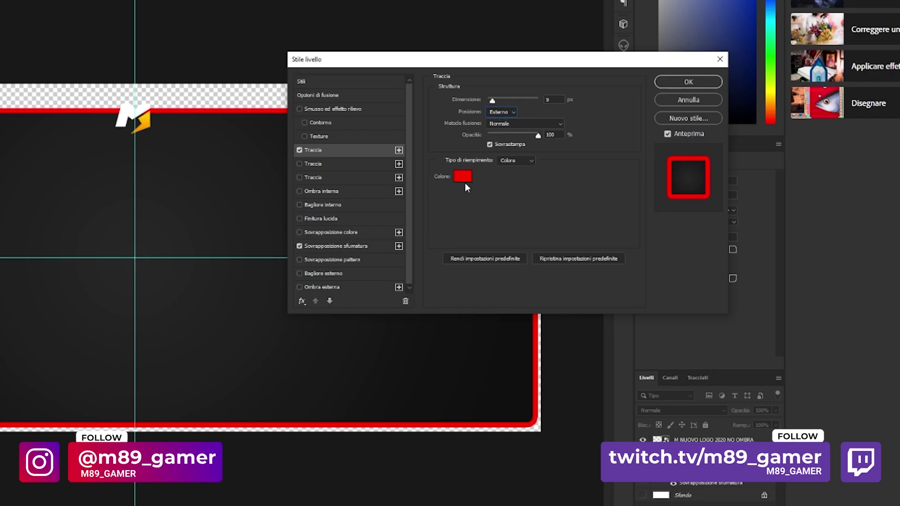
Change the stroke's fill type to a gradient running from red to dark red
left_click(515, 161)
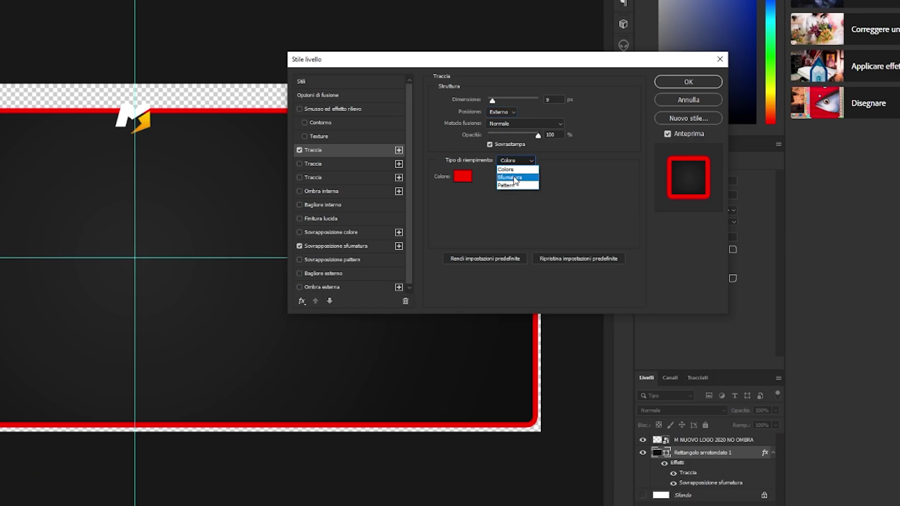
left_click(516, 177)
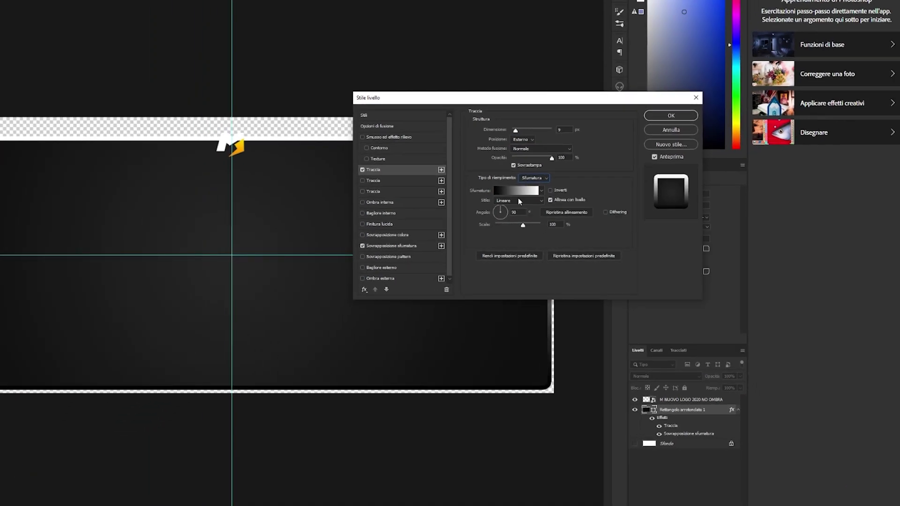
left_click(513, 190)
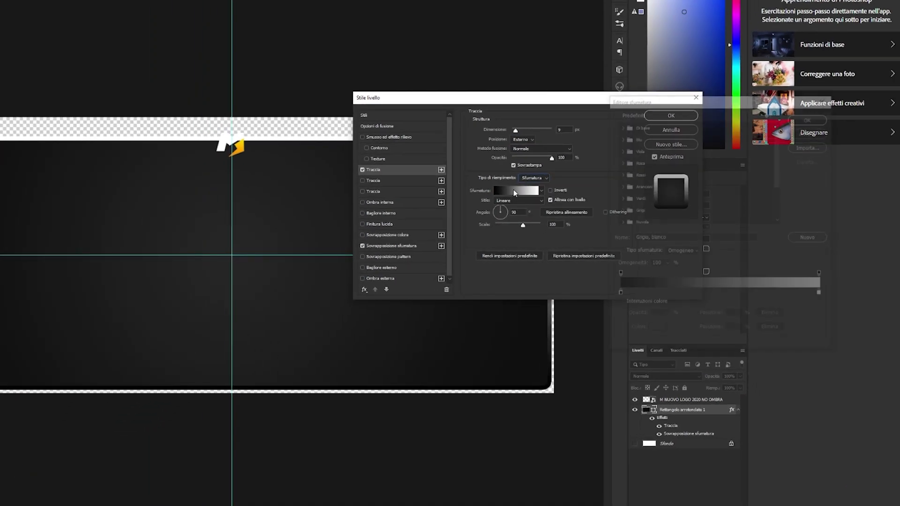
left_click(618, 296)
left_click(656, 330)
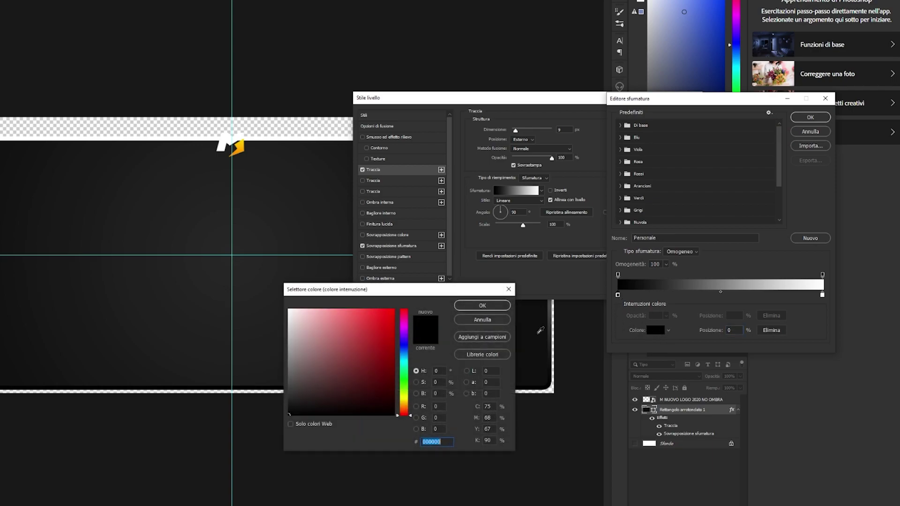
left_click(382, 329)
left_click(483, 305)
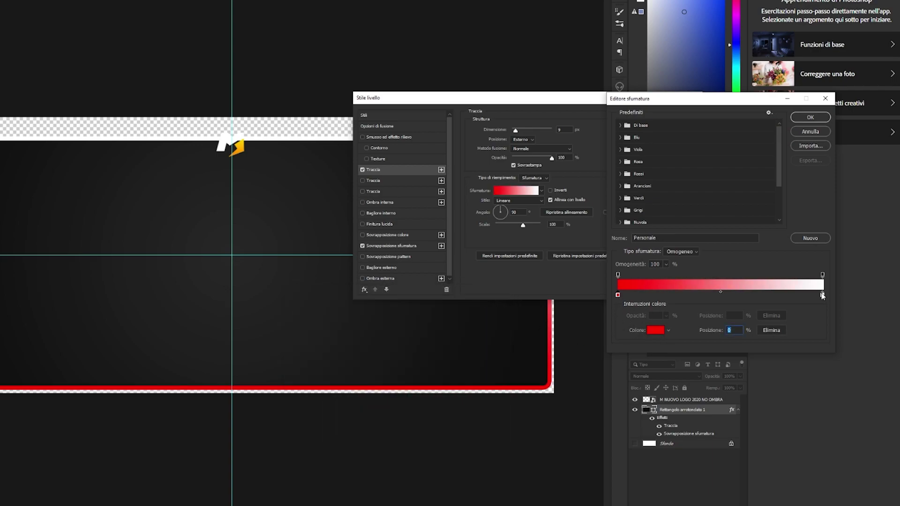
left_click(823, 295)
left_click(655, 331)
left_click(393, 377)
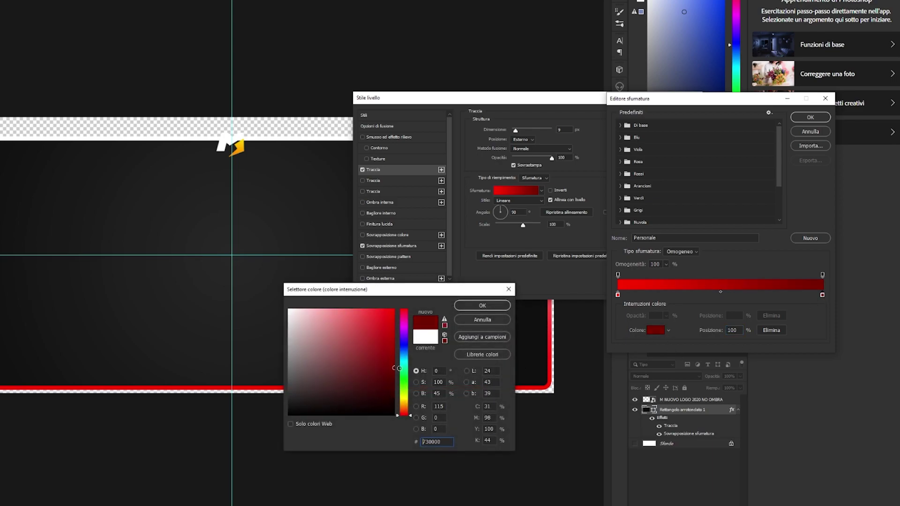
left_click(482, 306)
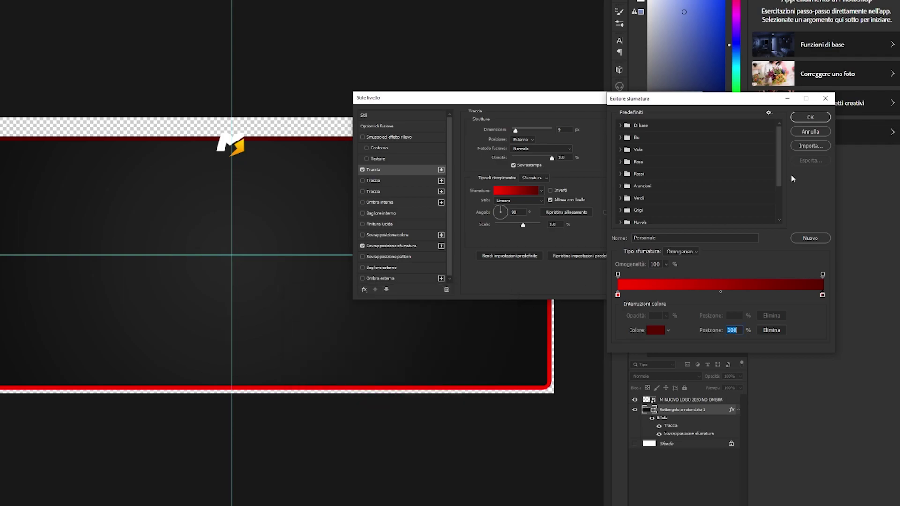
left_click(810, 118)
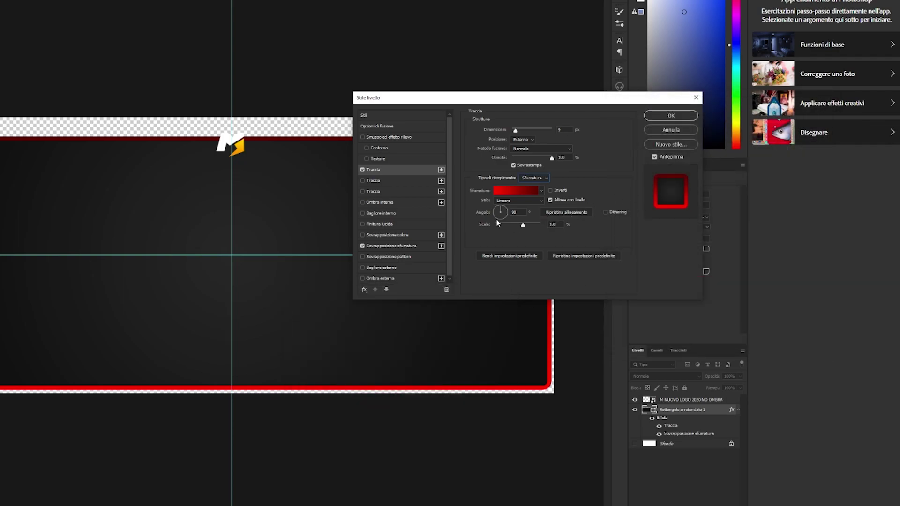
Set the stroke gradient style to Reflected
left_click(517, 202)
left_click(517, 207)
left_click(518, 201)
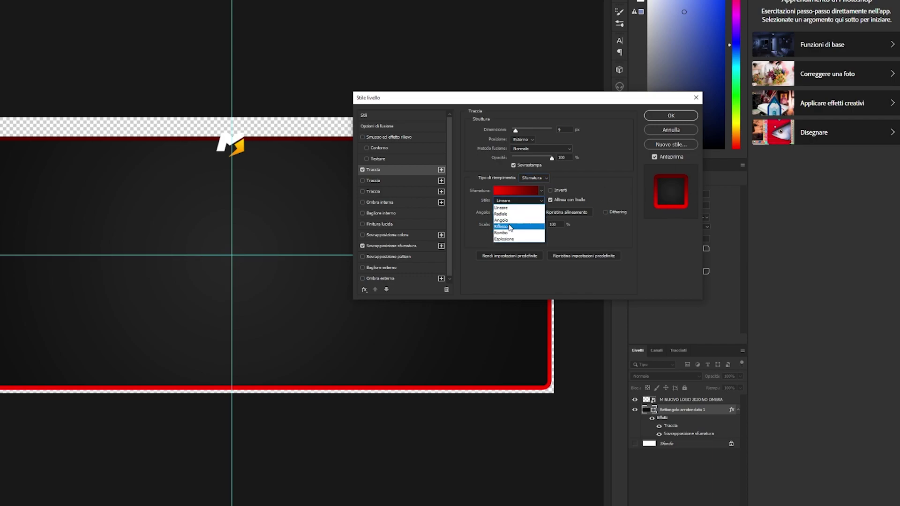
left_click(509, 227)
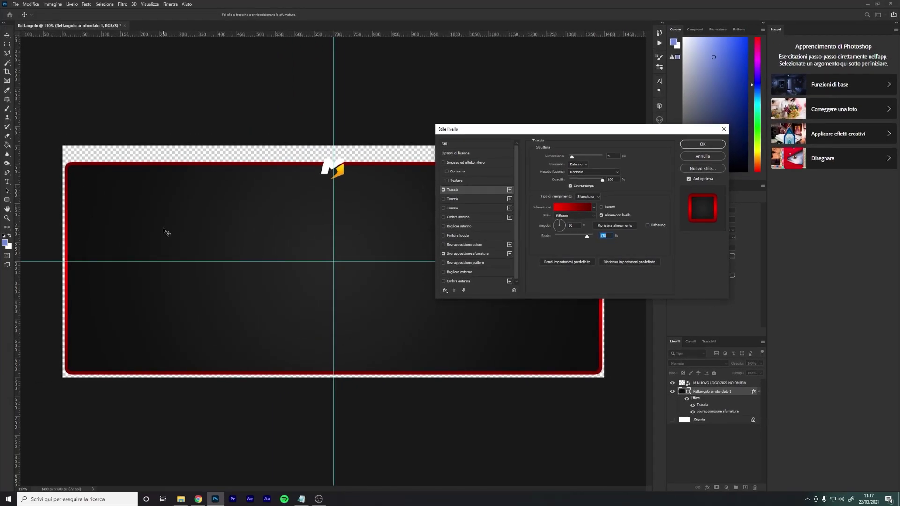
Enable a second Stroke, Inside, about 4 px, colour #000000, and confirm the Layer Style
left_click(457, 198)
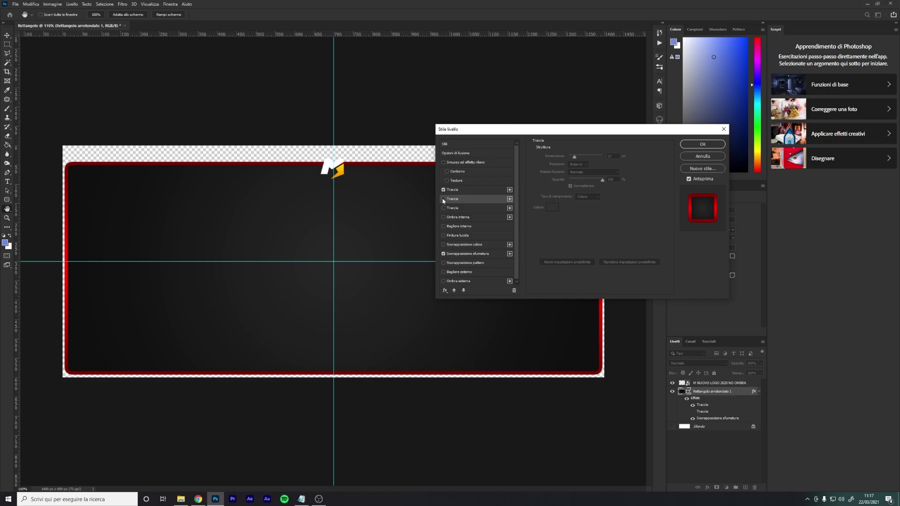
left_click(443, 200)
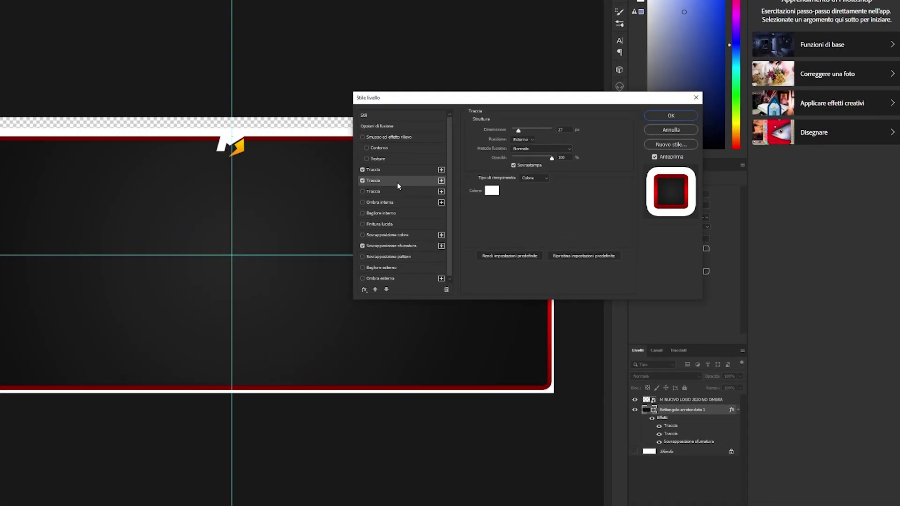
left_click(529, 139)
left_click(523, 147)
left_click_drag(518, 131, 514, 130)
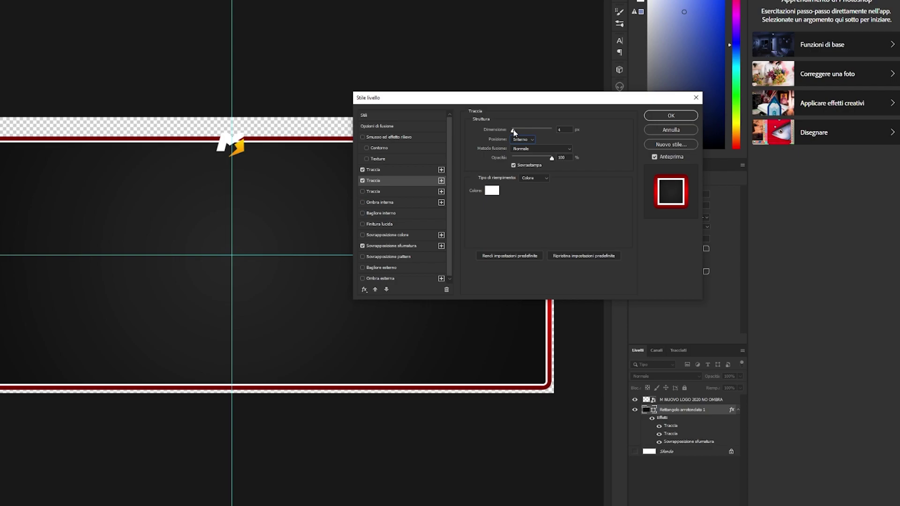
left_click(492, 191)
type("000000")
key("Return")
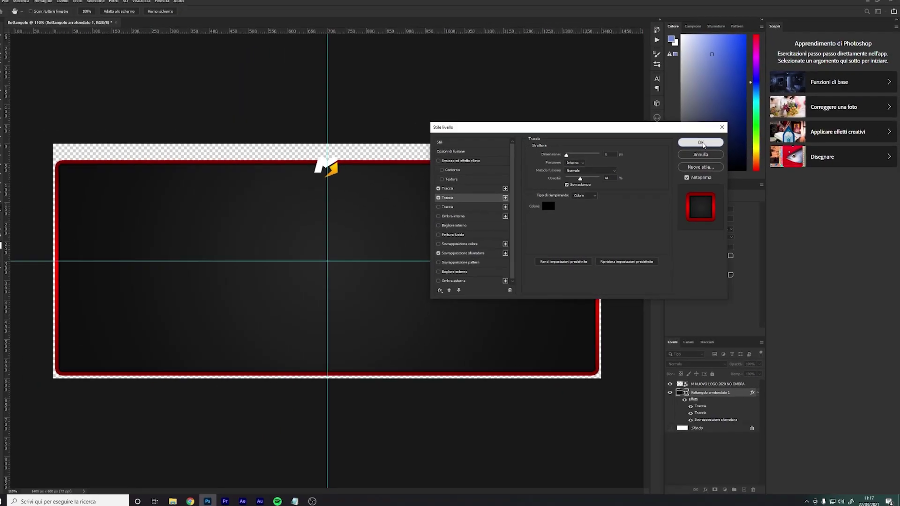
left_click(673, 115)
Add a Drop Shadow to the M logo layer with its size lowered to 5 px
left_click(753, 383)
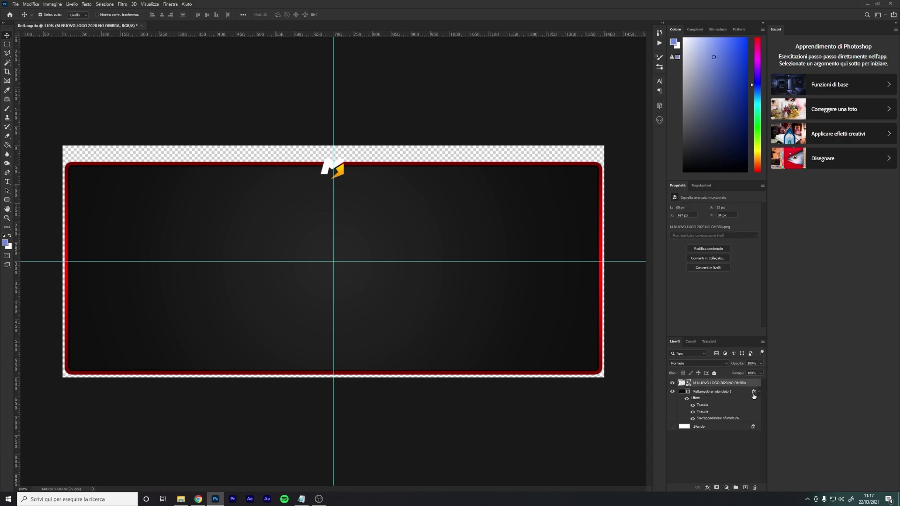
double_click(753, 384)
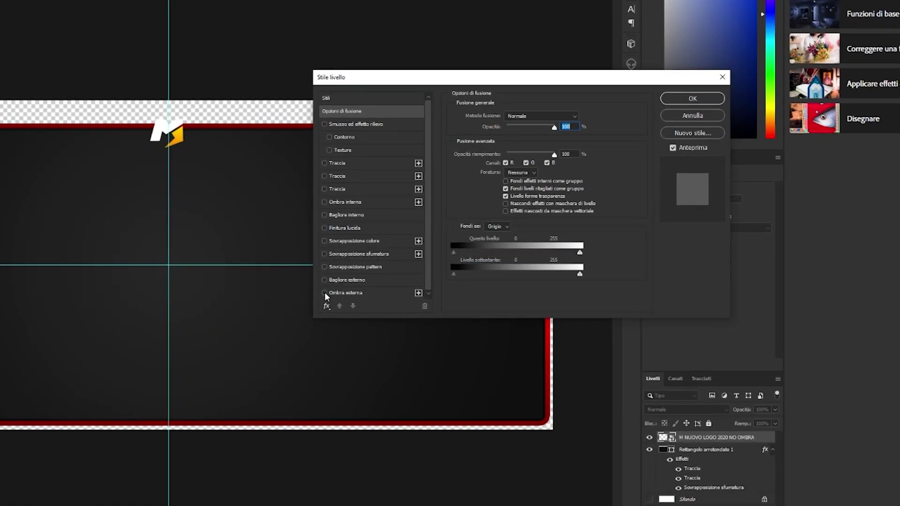
left_click(324, 294)
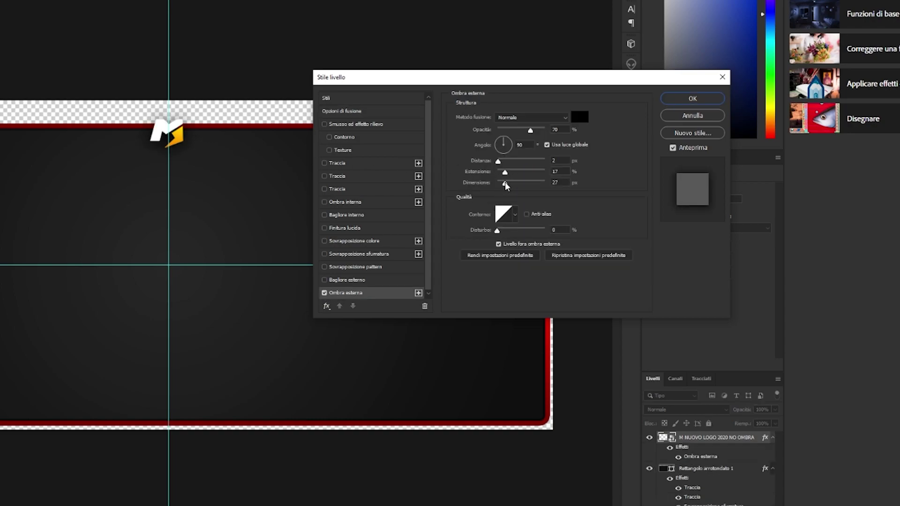
left_click_drag(506, 184, 502, 185)
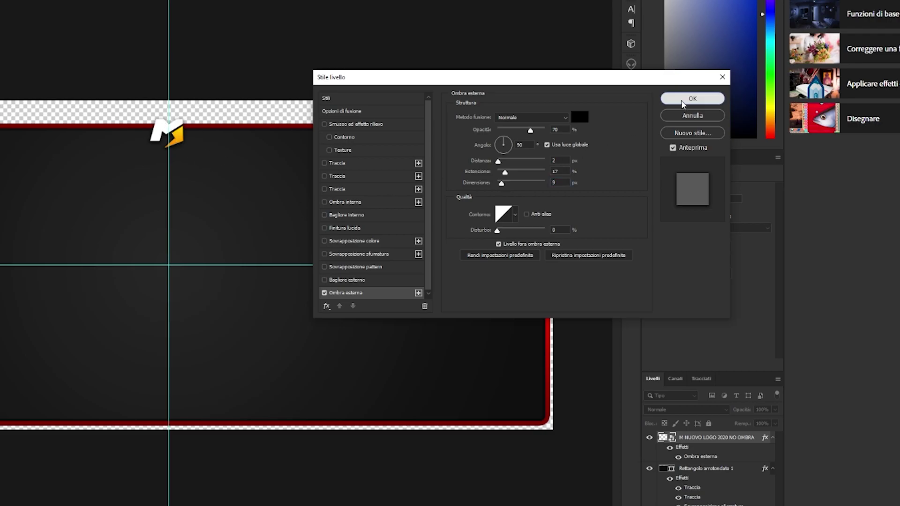
left_click(692, 99)
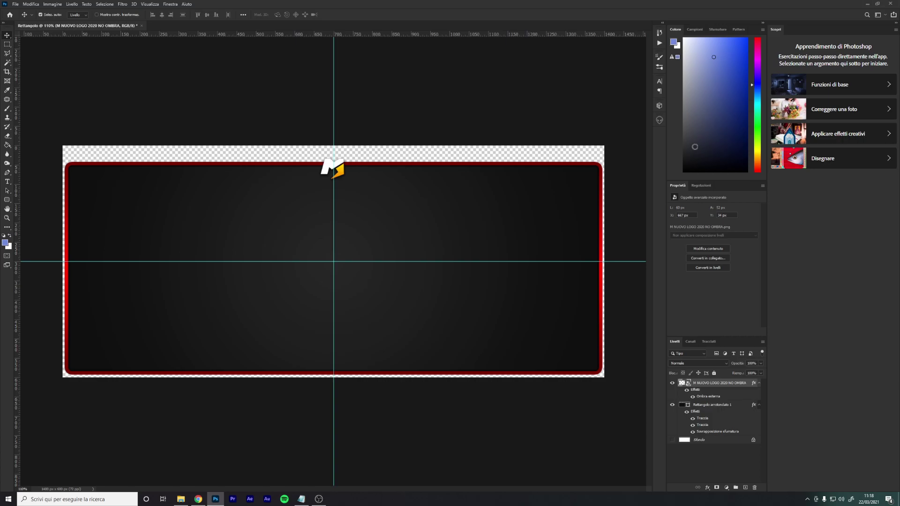
Quick Export the panel design as a PNG file
left_click(14, 4)
mouse_move(28, 106)
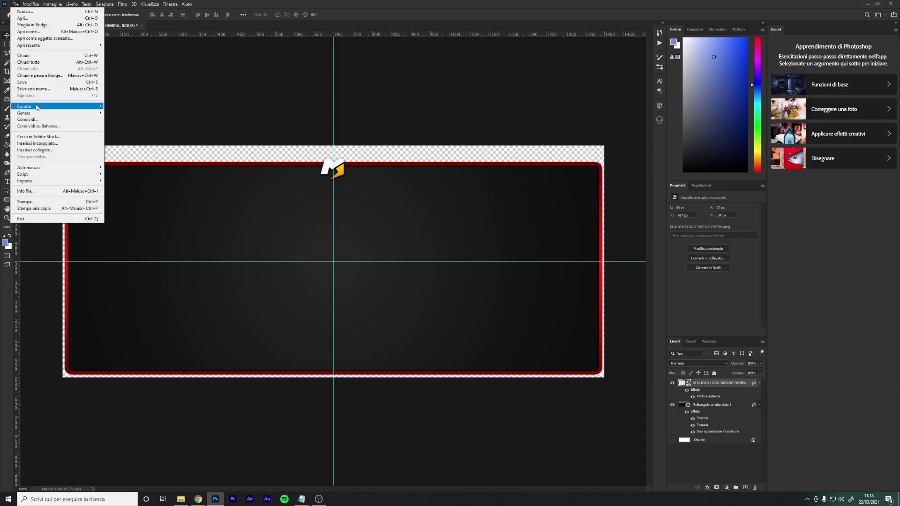
left_click(154, 105)
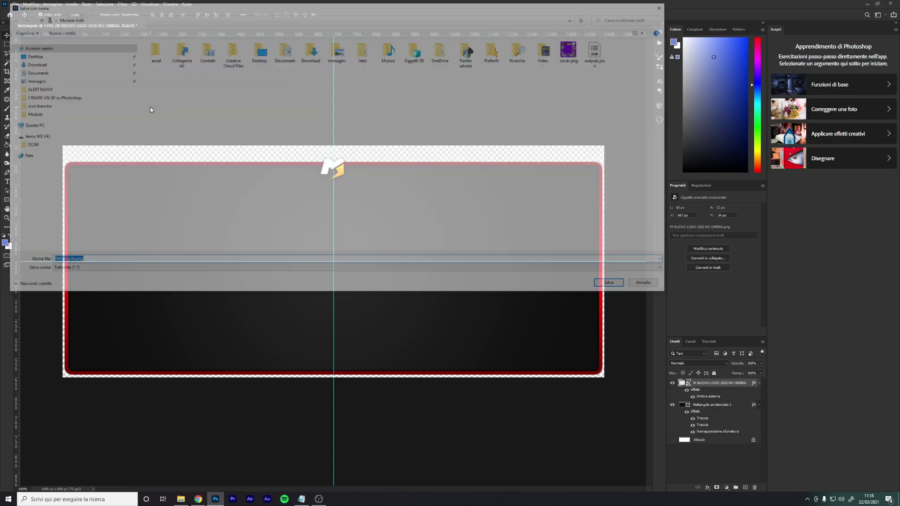
key("Return")
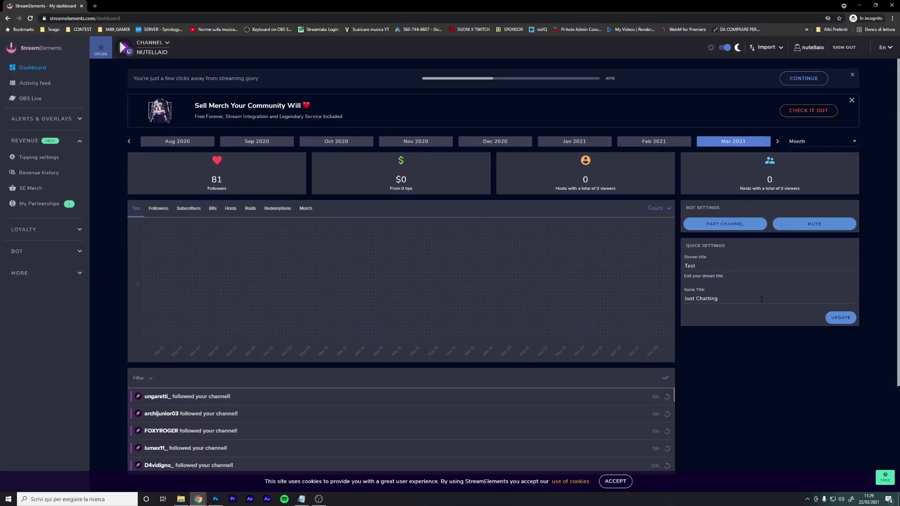
Switch the dashboard language to Italiano and open the Widgets list in the theme gallery
left_click(884, 47)
left_click(876, 136)
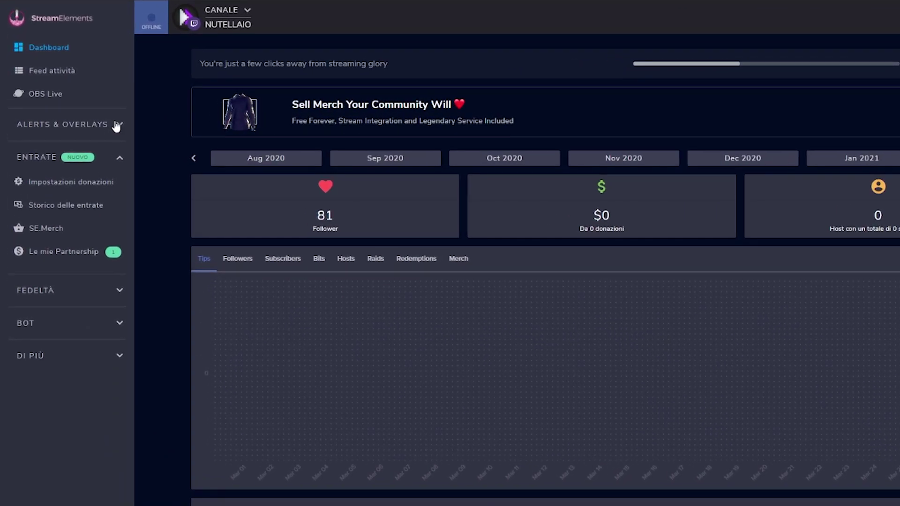
left_click(113, 124)
left_click(84, 154)
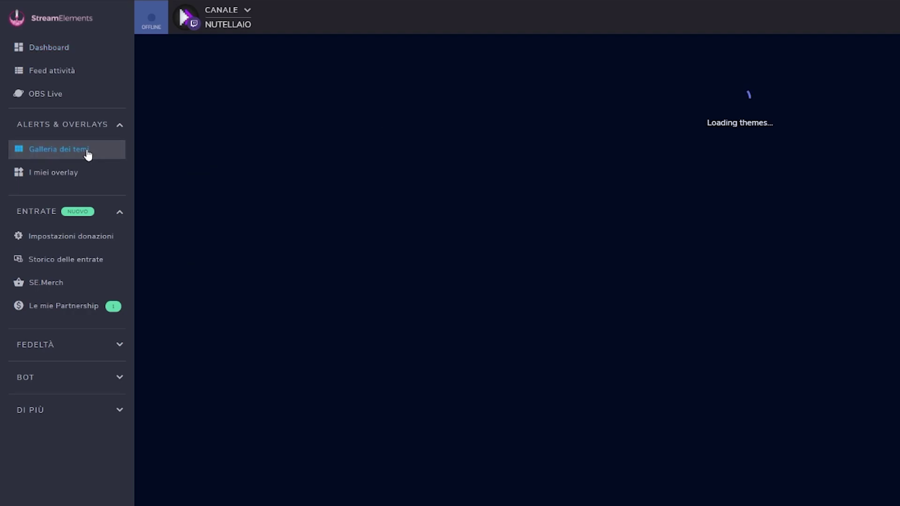
left_click(298, 95)
scroll(111, 321, "down", 7)
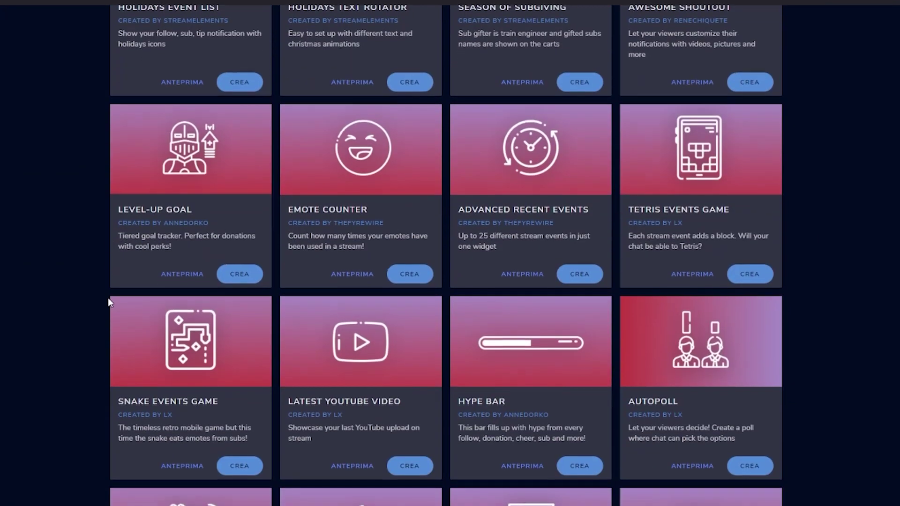
scroll(111, 300, "down", 5)
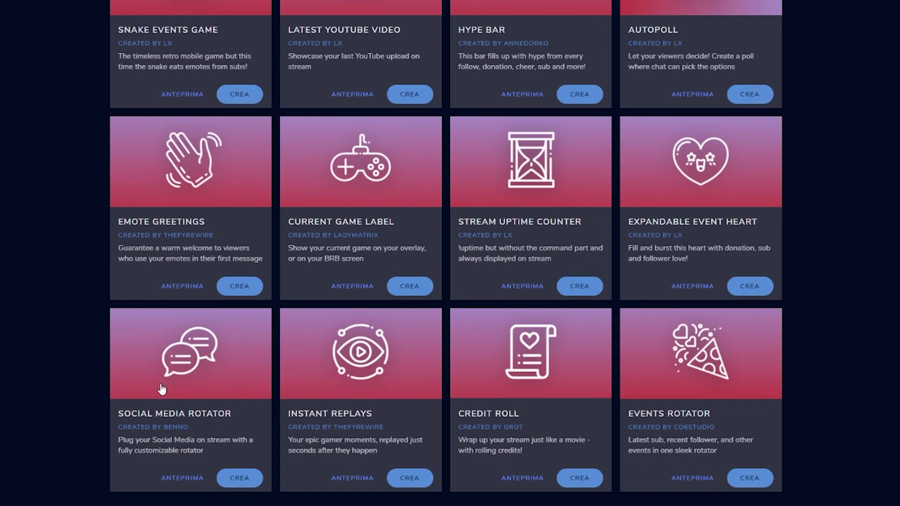
Create the Social Media Rotator widget in a new overlay named 'I miei social'
left_click(242, 477)
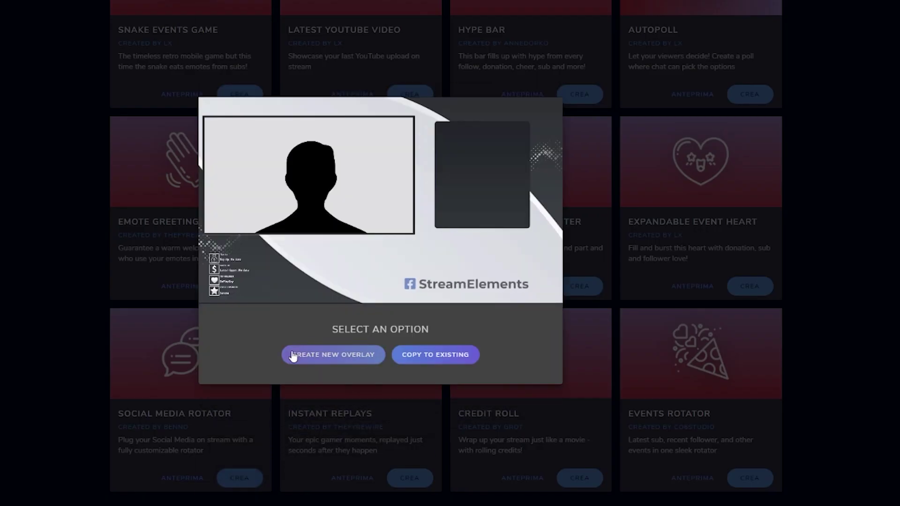
left_click(339, 356)
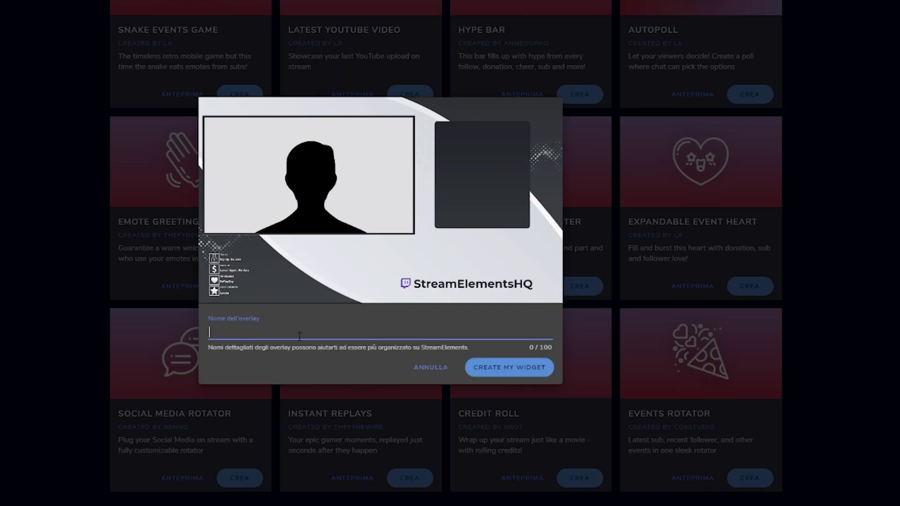
type("I miei social")
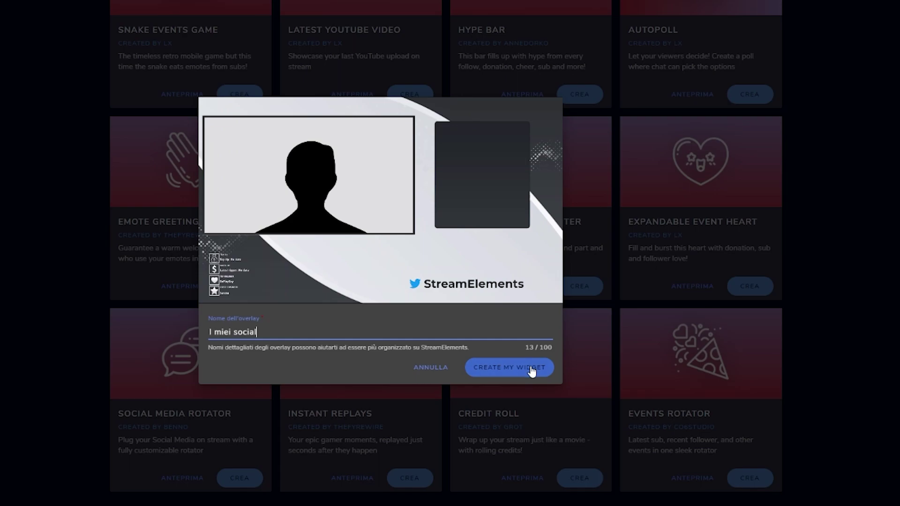
left_click(532, 370)
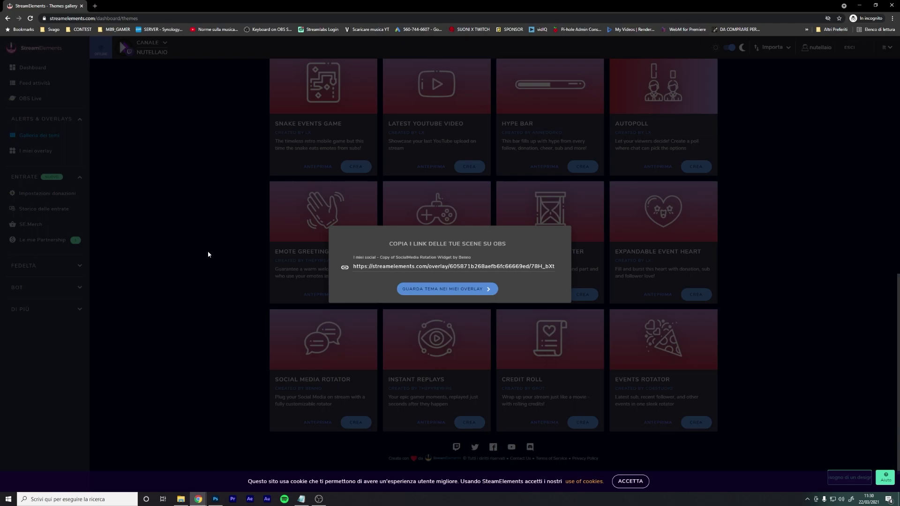
left_click(208, 254)
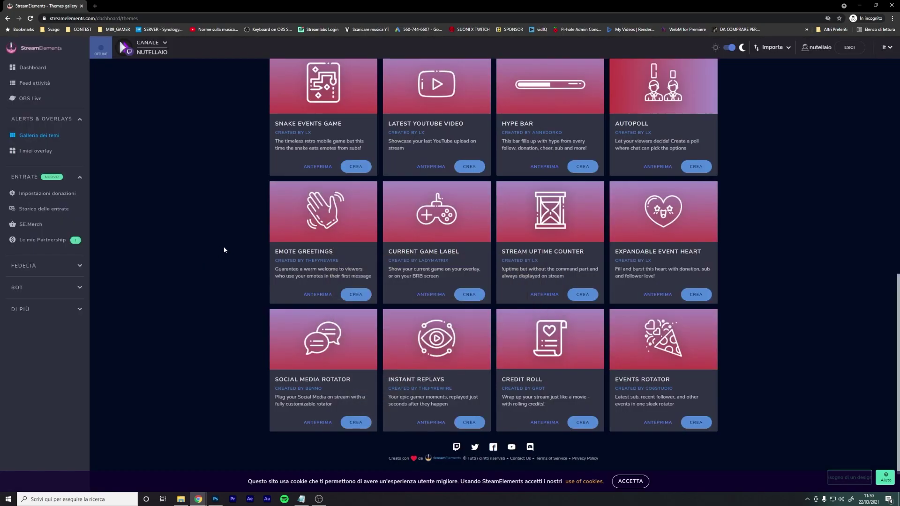
Open the 'I miei social' Social Media Rotator overlay from My overlays in the editor
left_click(60, 153)
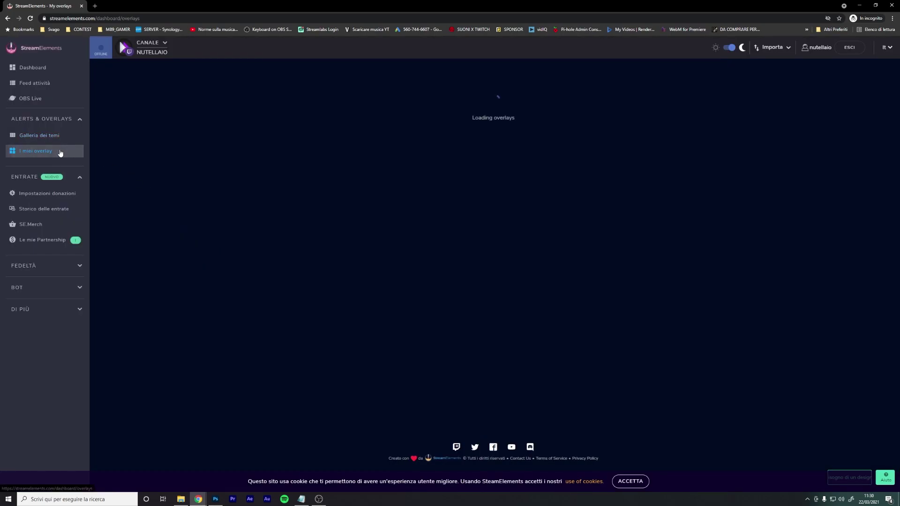
scroll(317, 242, "down", 3)
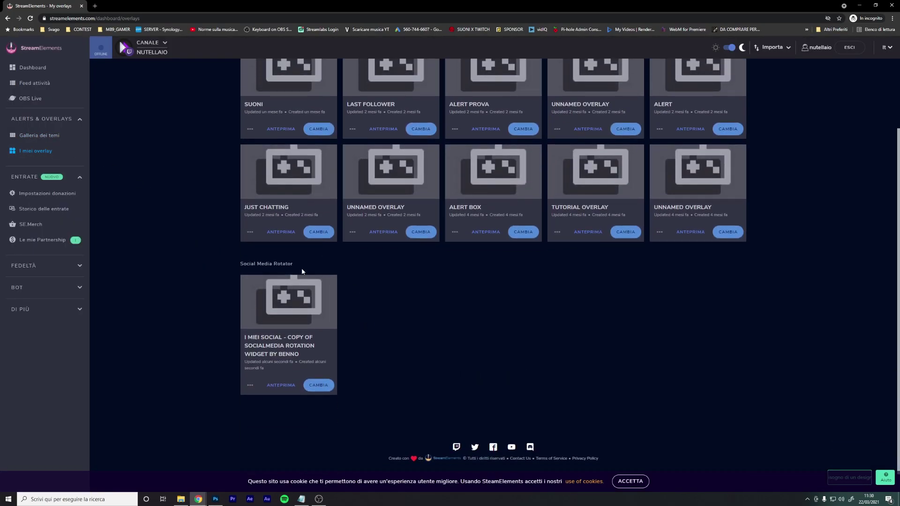
scroll(376, 112, "up", 3)
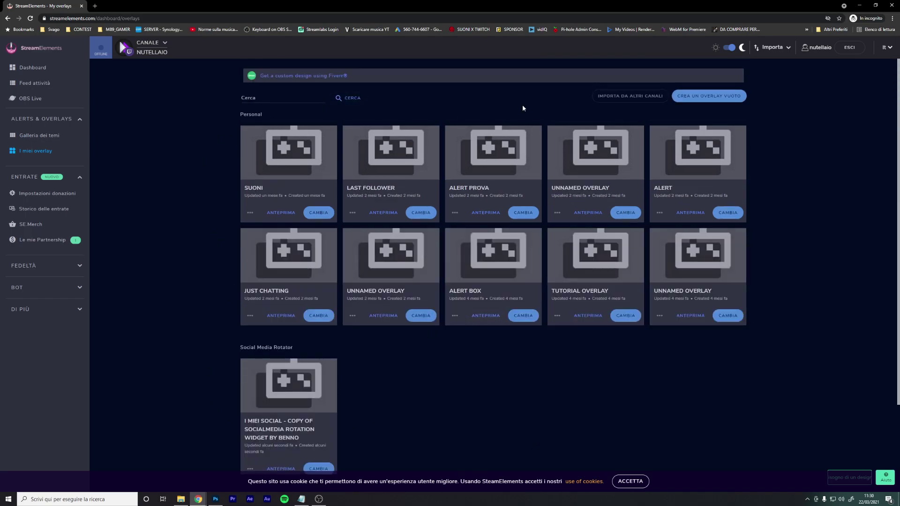
scroll(420, 217, "down", 3)
scroll(308, 272, "up", 3)
scroll(308, 272, "down", 3)
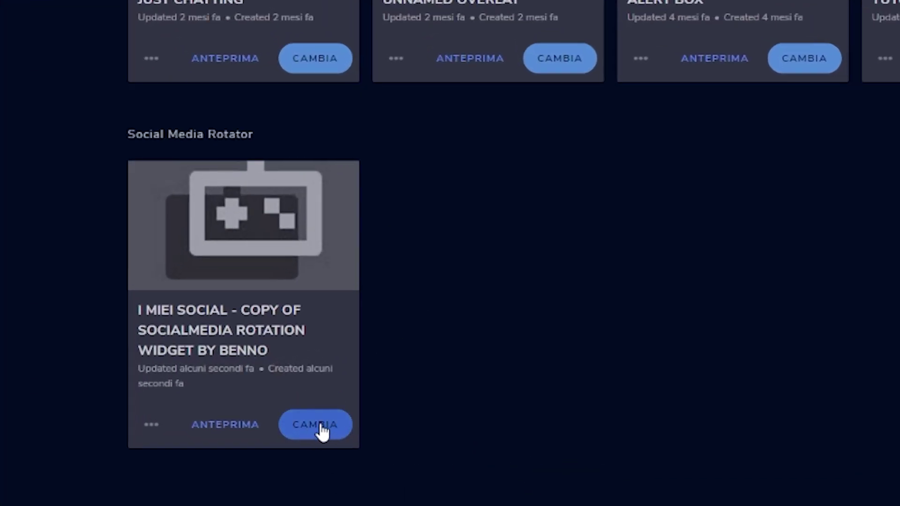
left_click(321, 426)
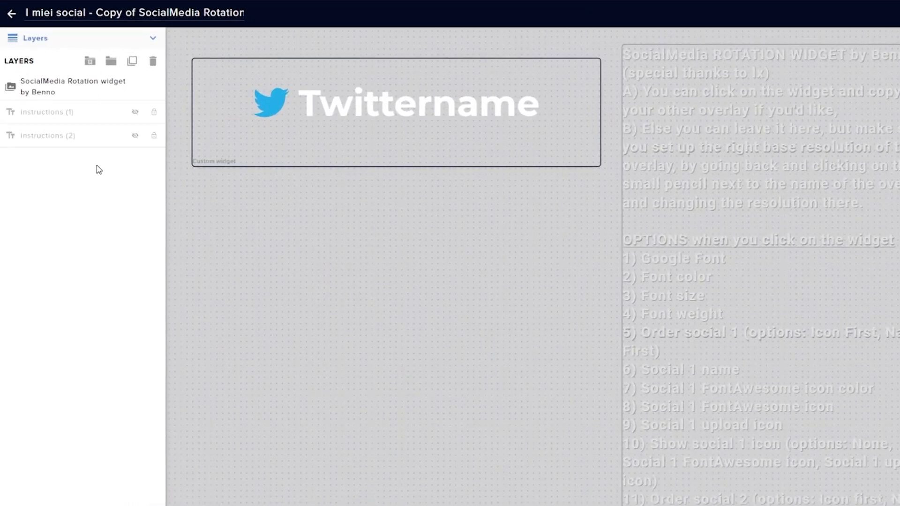
Set the rotator widget's font family to Montserrat with a white font colour
left_click(339, 121)
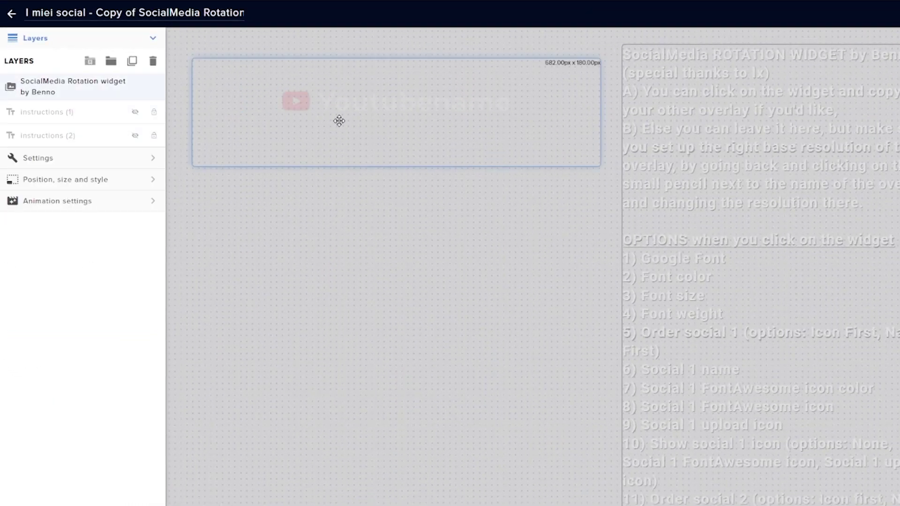
left_click(155, 159)
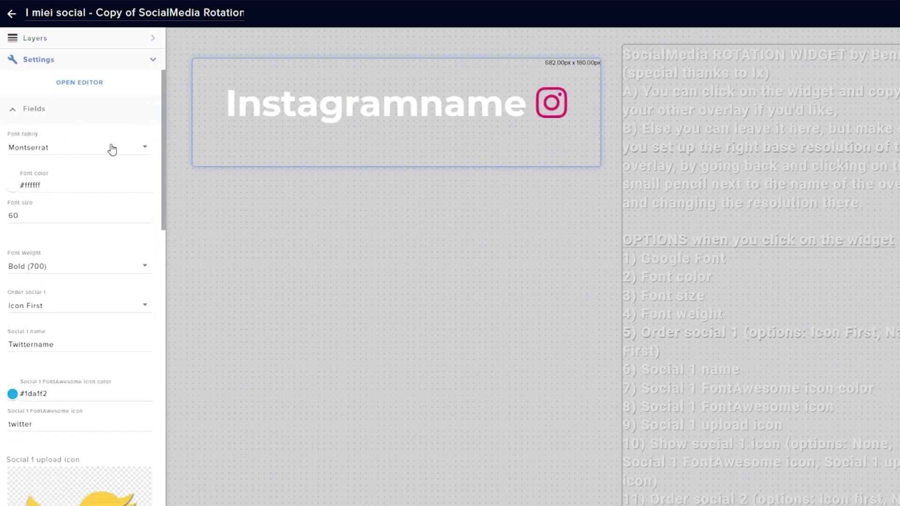
left_click(144, 147)
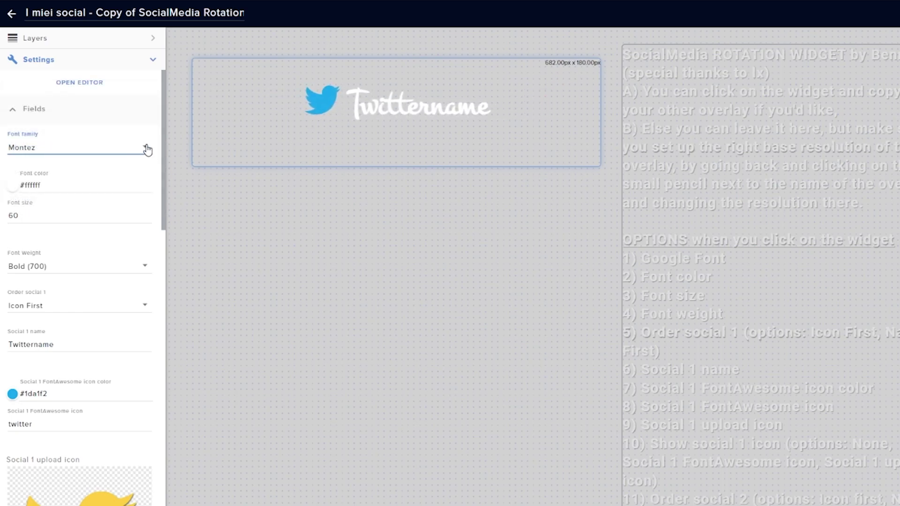
left_click(145, 147)
left_click(52, 183)
left_click(50, 185)
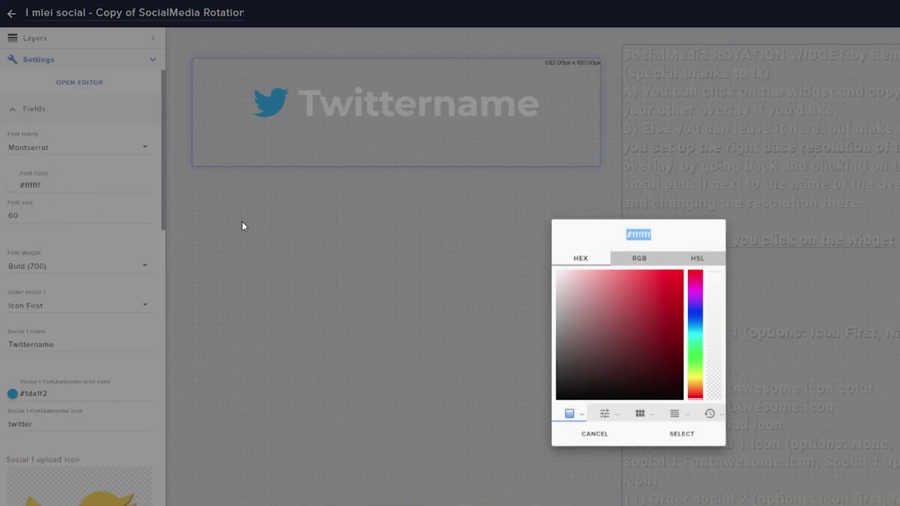
left_click(710, 340)
left_click(682, 433)
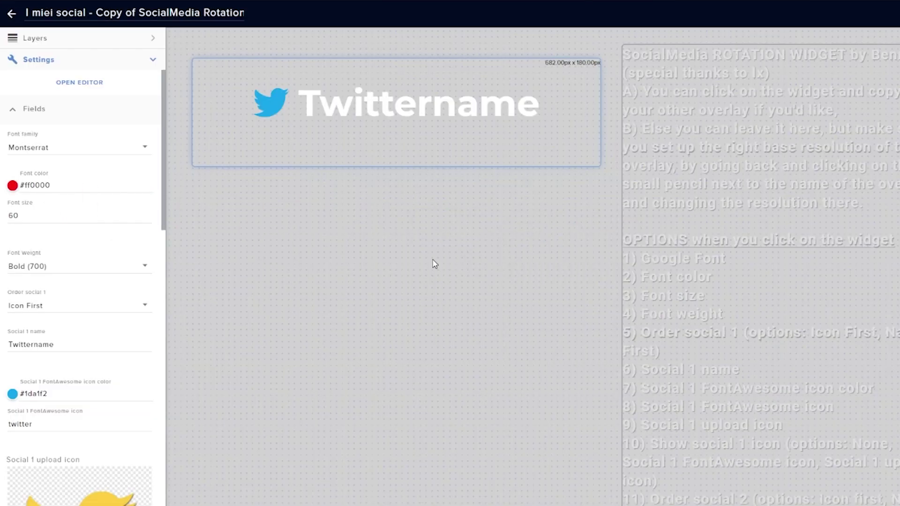
left_click(12, 185)
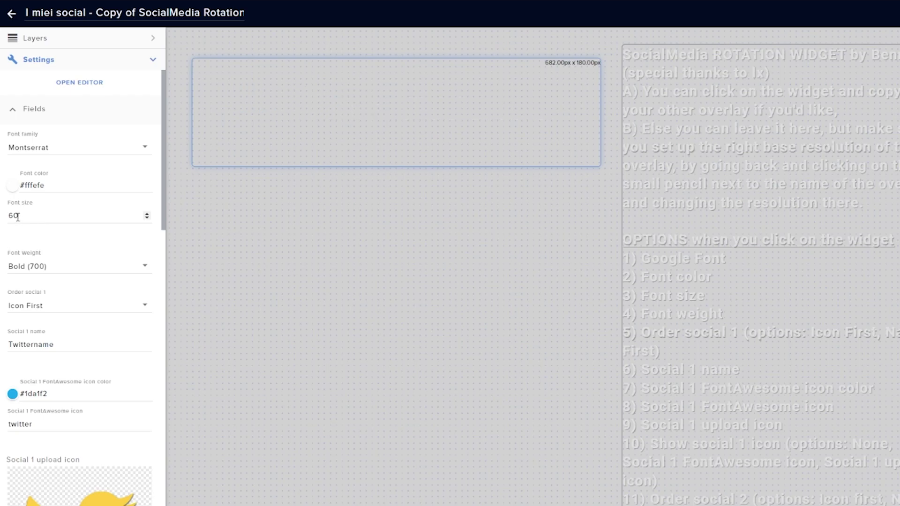
Set the font weight to Bold (700) and order social 1 as Icon First
left_click(146, 270)
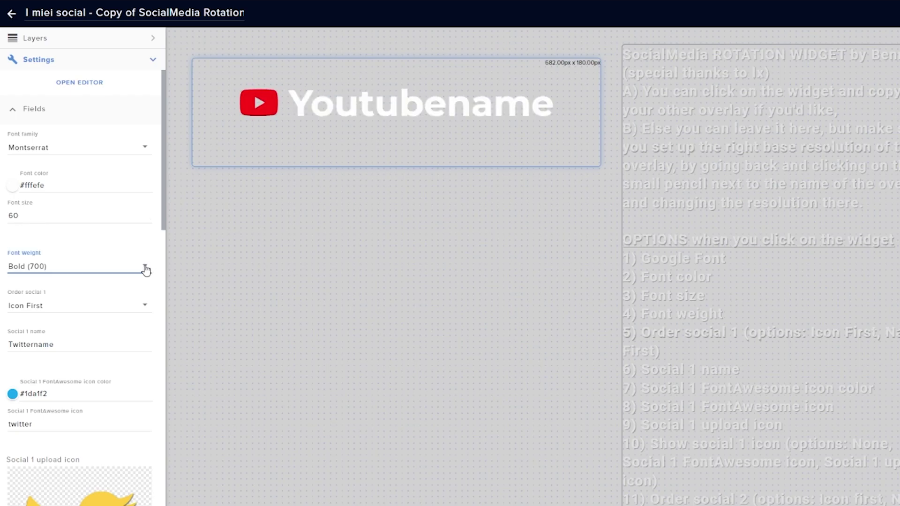
left_click(59, 192)
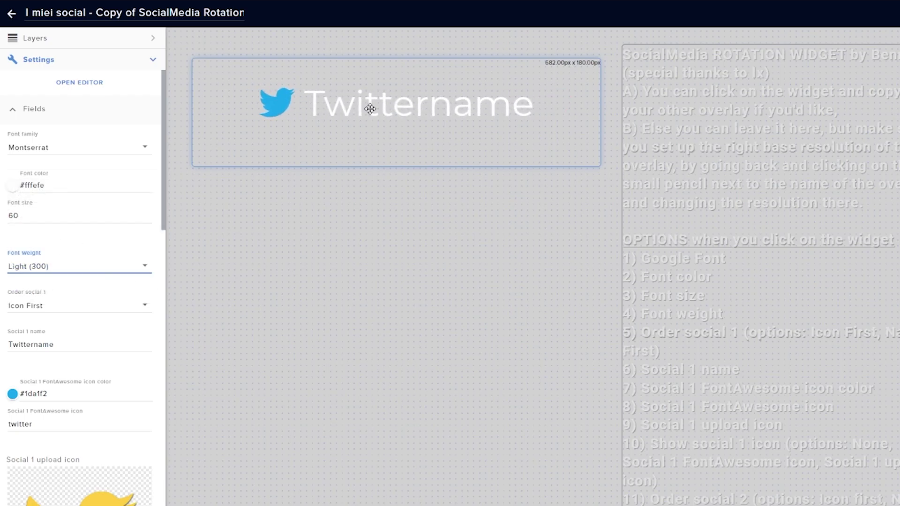
left_click(147, 268)
left_click(123, 314)
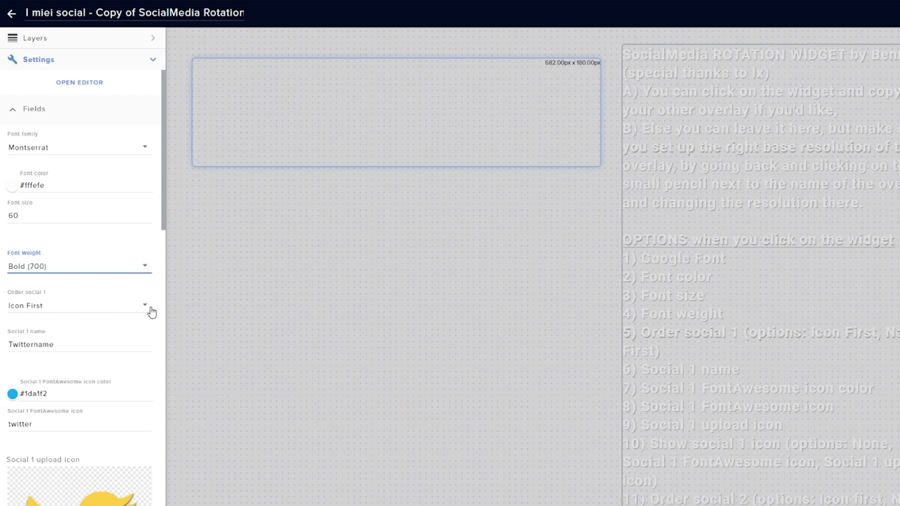
left_click(145, 306)
left_click(51, 331)
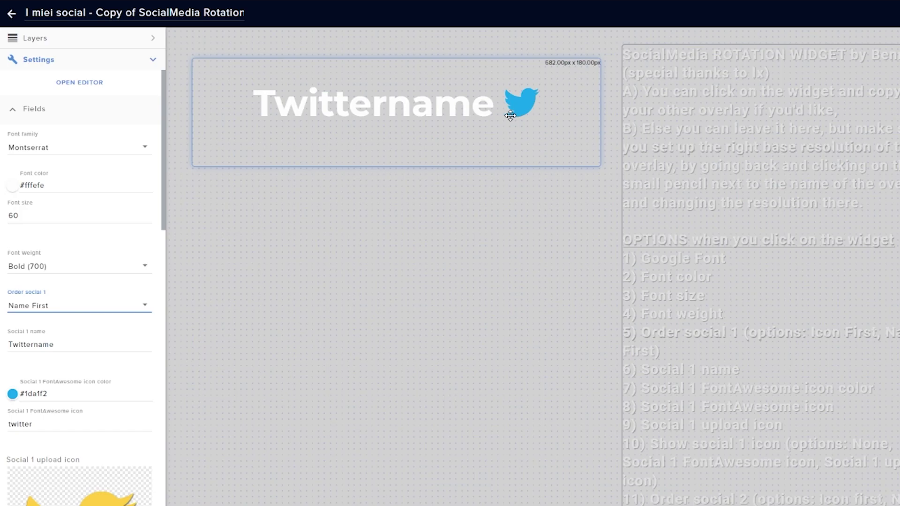
key("Up")
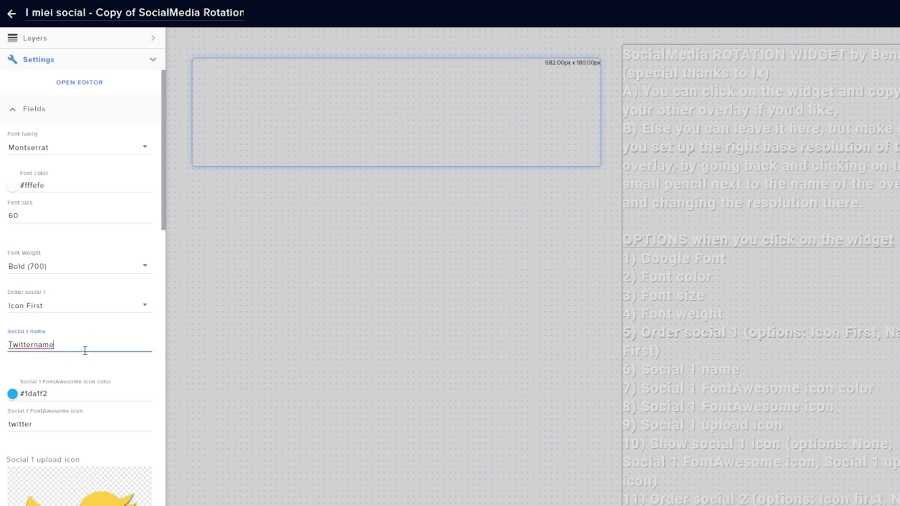
Replace social 1's Twittername placeholder with M89_GAMER
left_click_drag(76, 345, 6, 347)
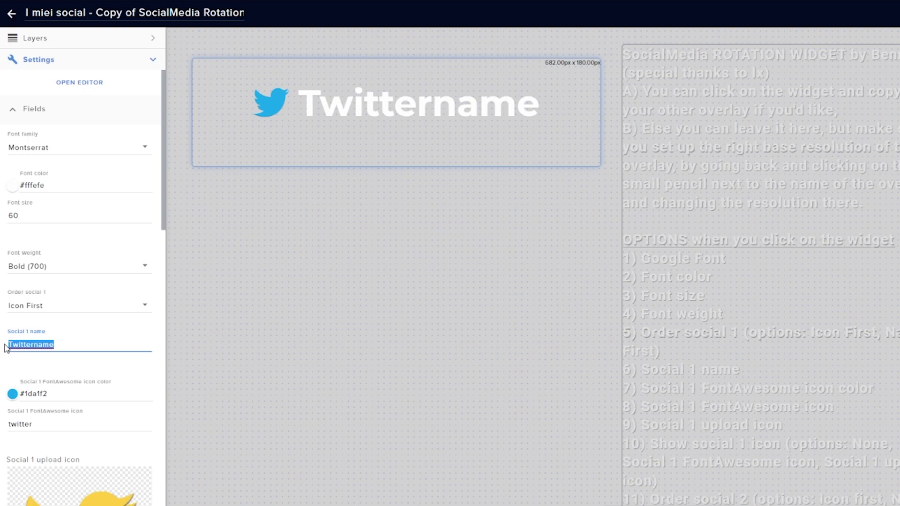
type("M89_GAMER")
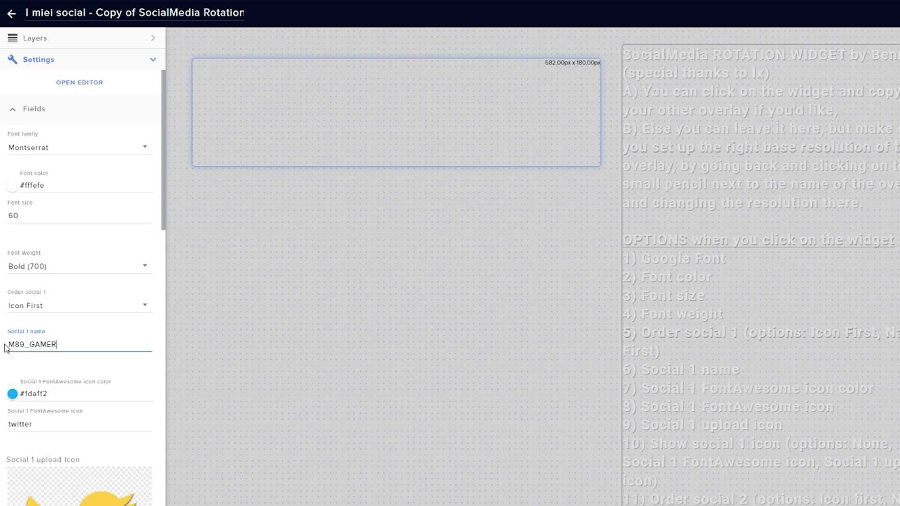
scroll(50, 464, "down", 3)
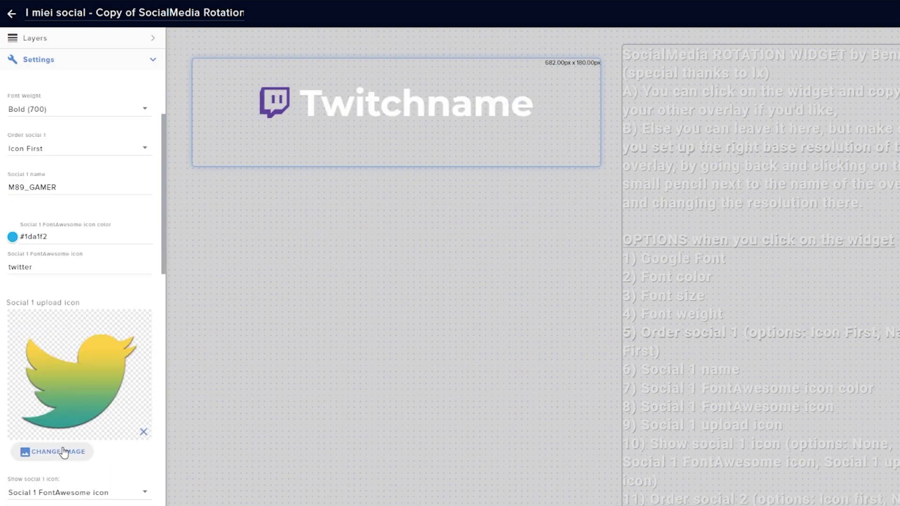
Upload a cropped Discord Tut.png and show it as social 1's upload icon
left_click(64, 453)
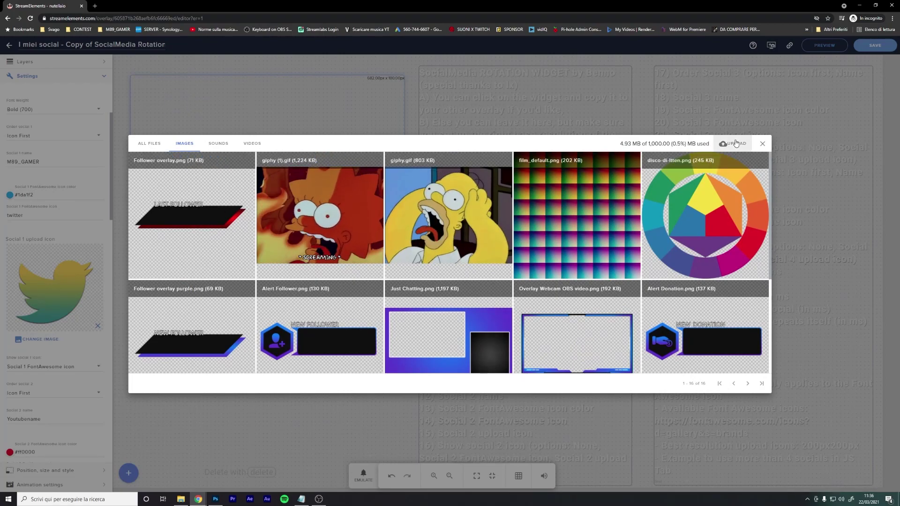
left_click(736, 143)
left_click(448, 295)
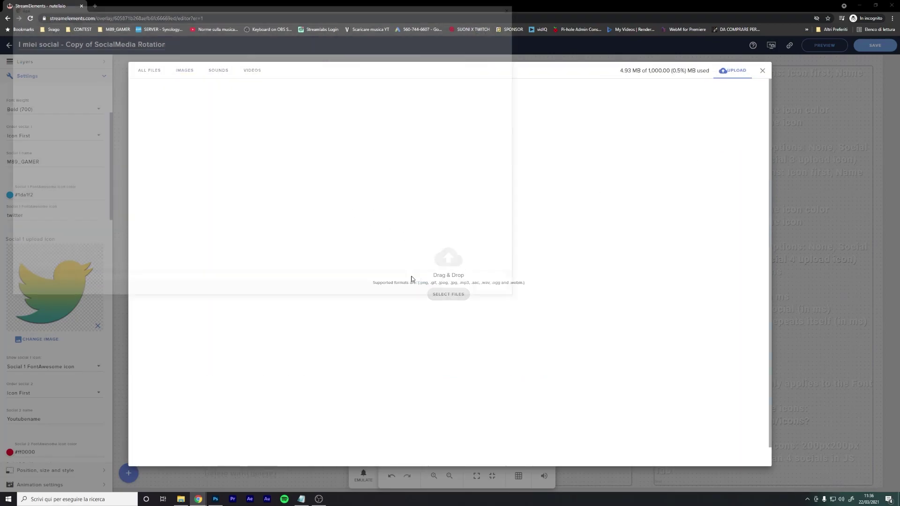
left_click(180, 67)
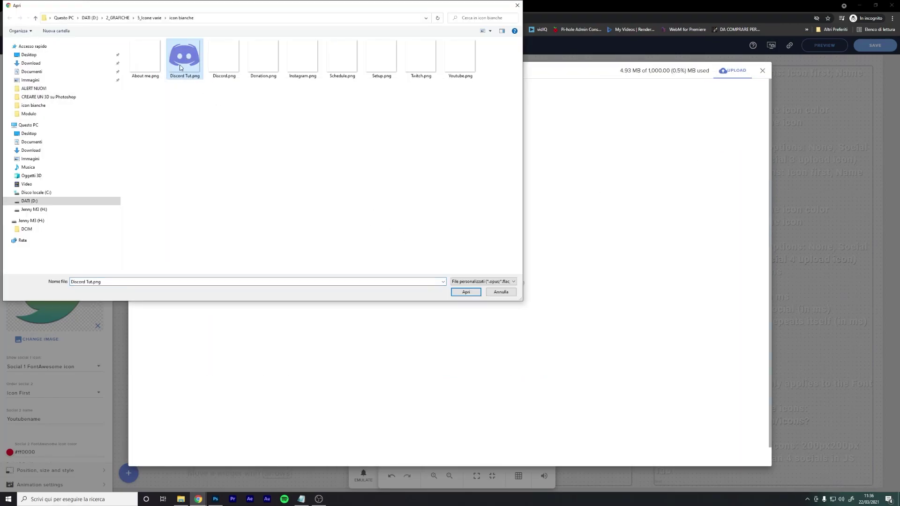
left_click(466, 292)
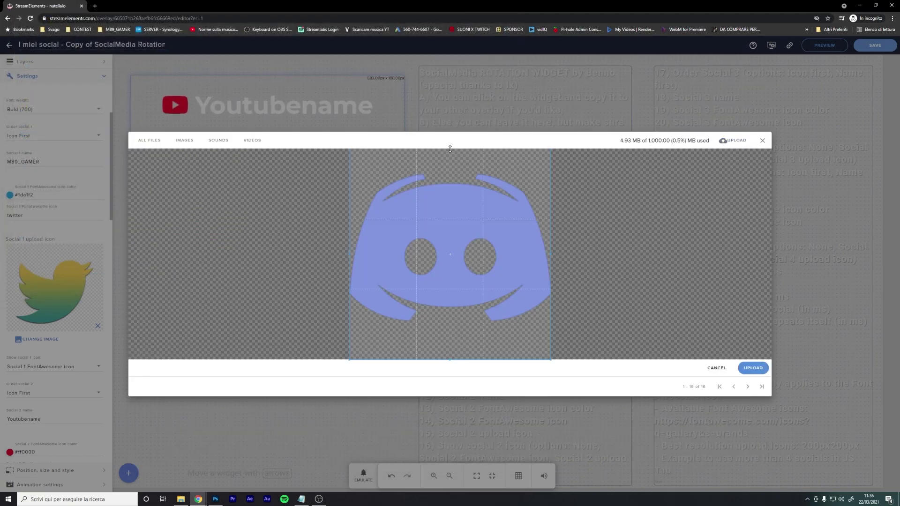
left_click_drag(452, 150, 452, 166)
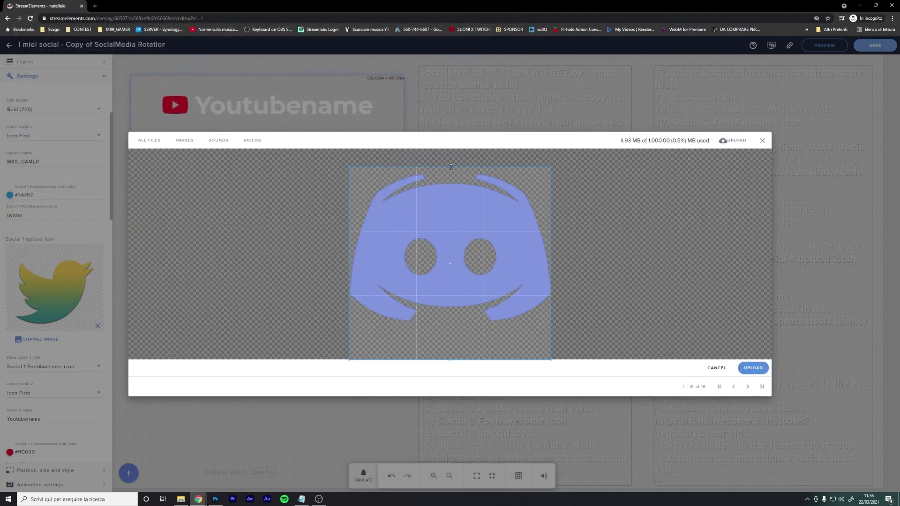
left_click(760, 369)
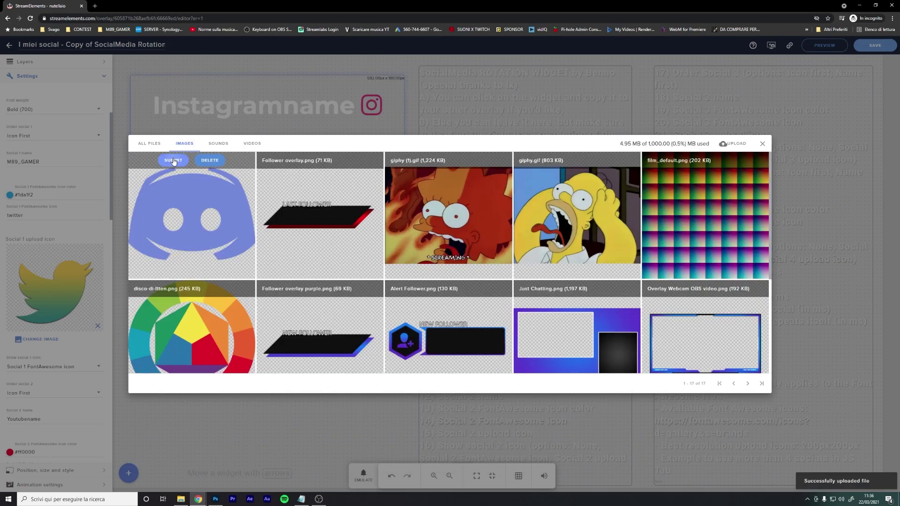
left_click(173, 164)
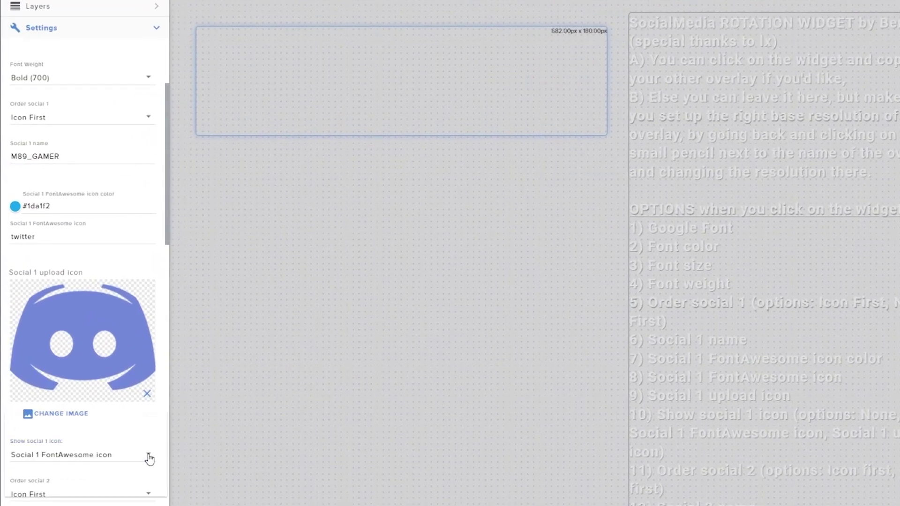
left_click(98, 361)
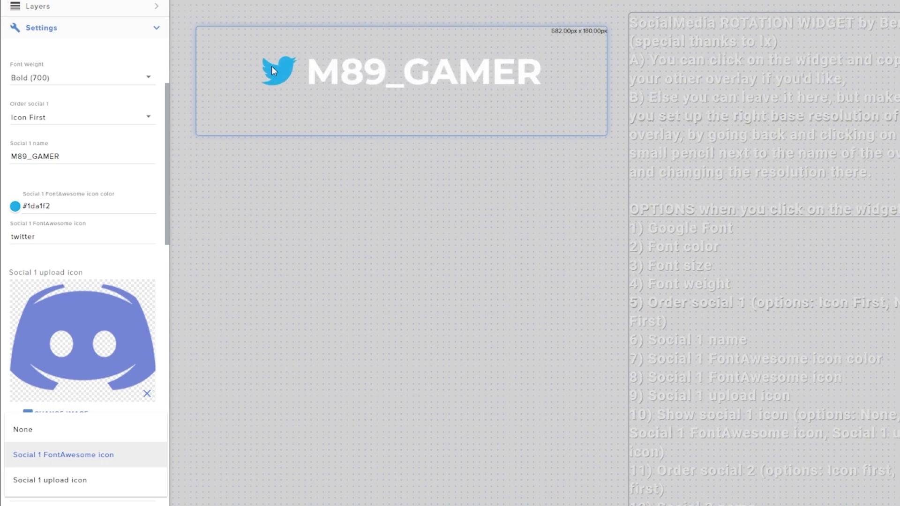
left_click(82, 480)
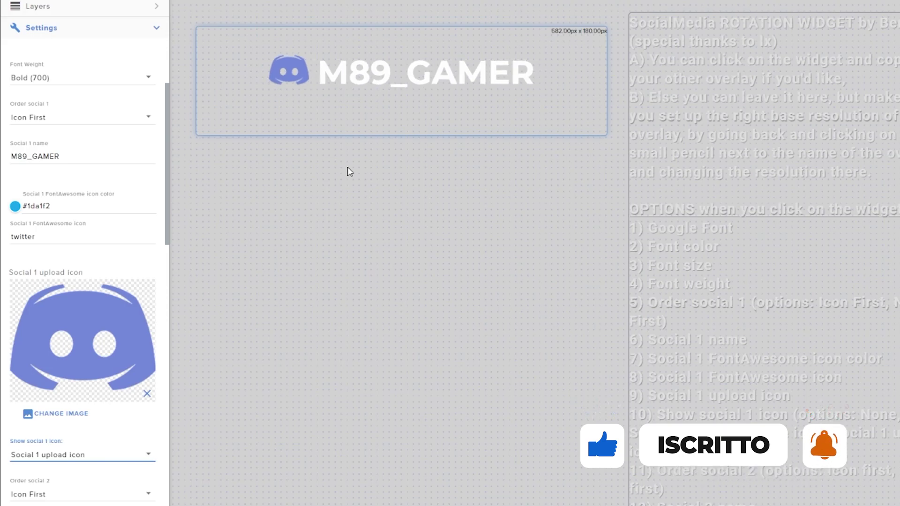
scroll(63, 444, "down", 3)
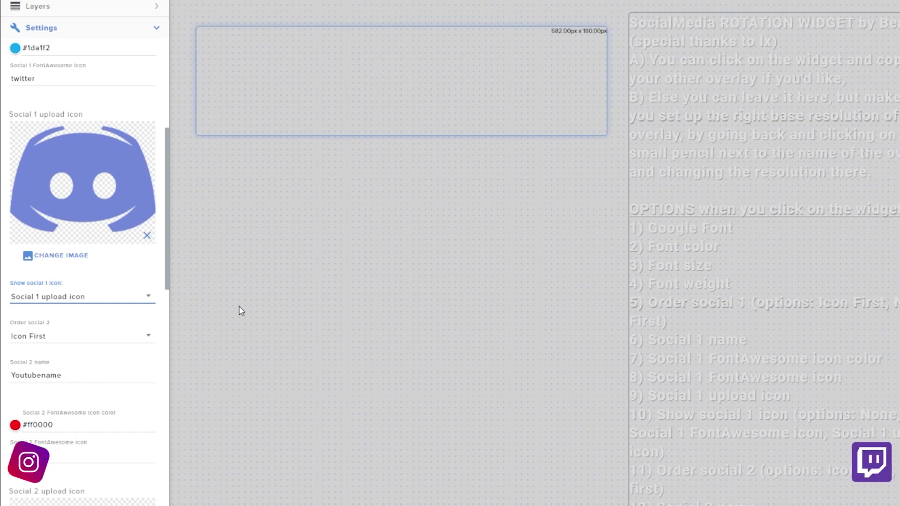
Rename social 2 from Youtubename to M89_GAMER
left_click(92, 375)
key("ctrl+a")
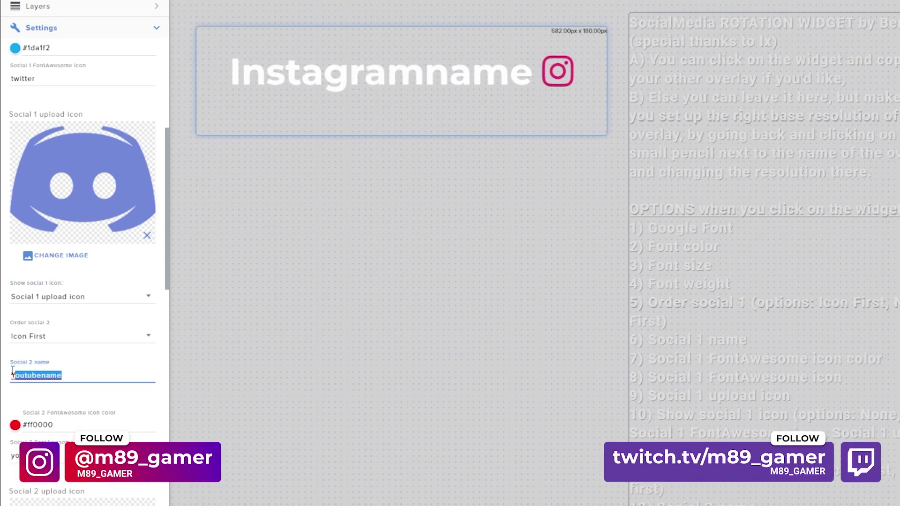
type("M")
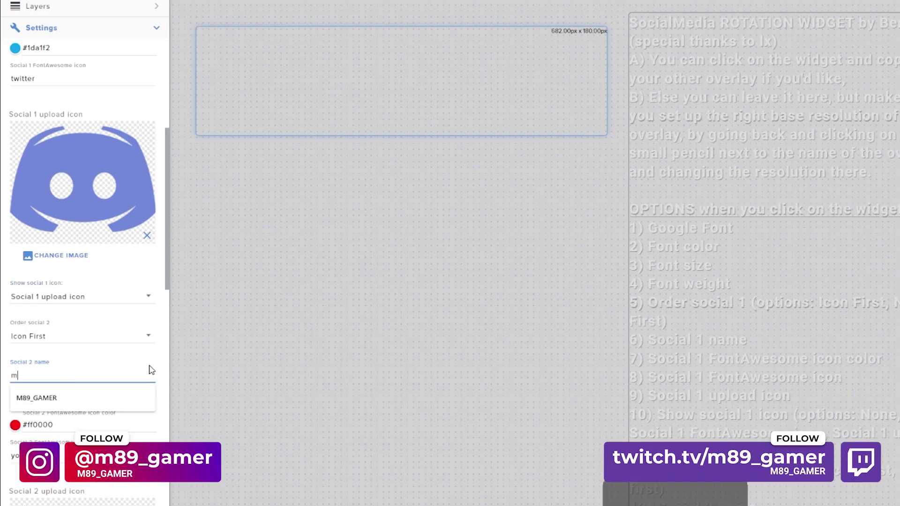
left_click(37, 396)
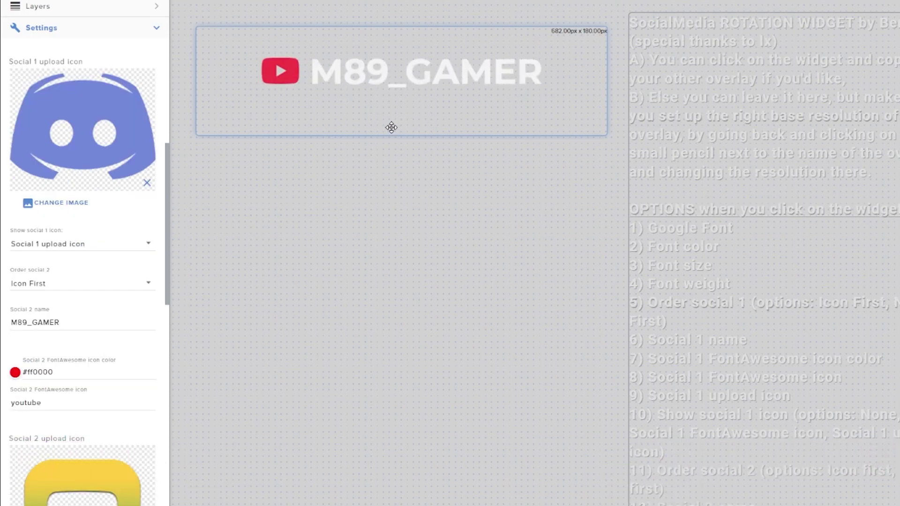
scroll(75, 403, "down", 5)
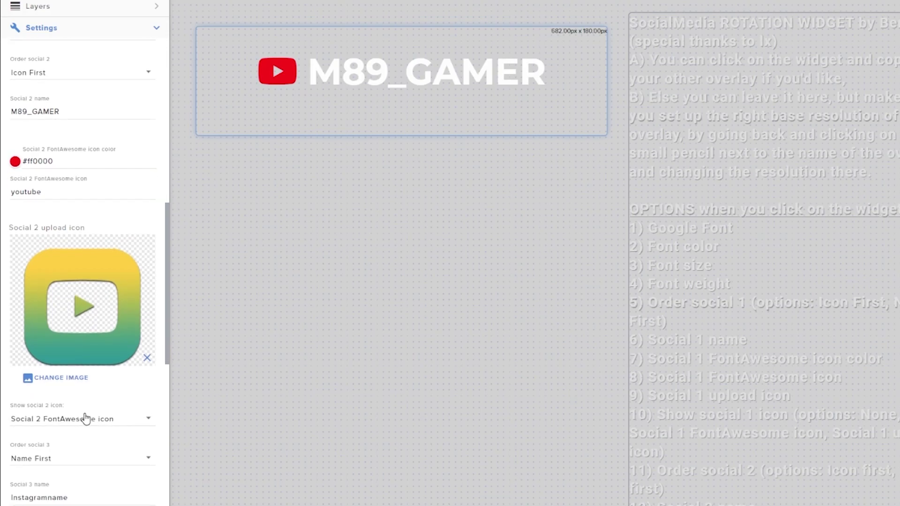
scroll(85, 419, "down", 1)
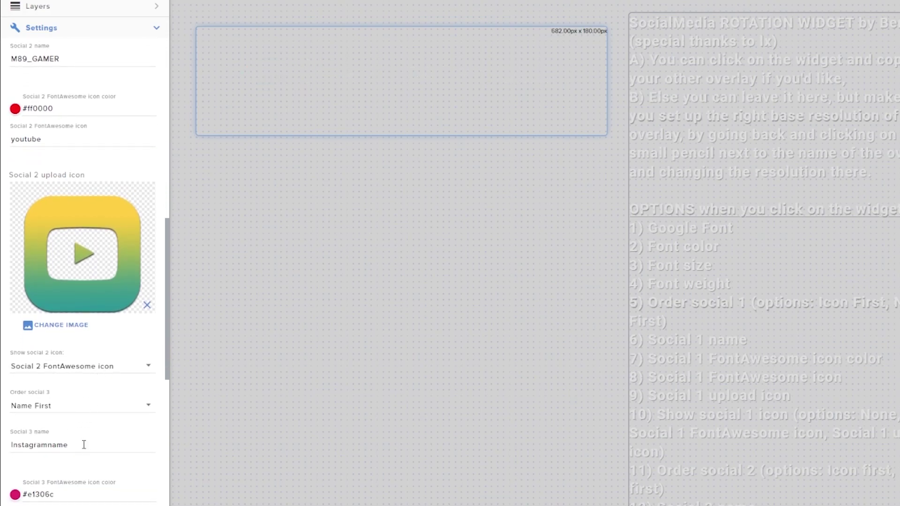
left_click_drag(83, 444, 2, 447)
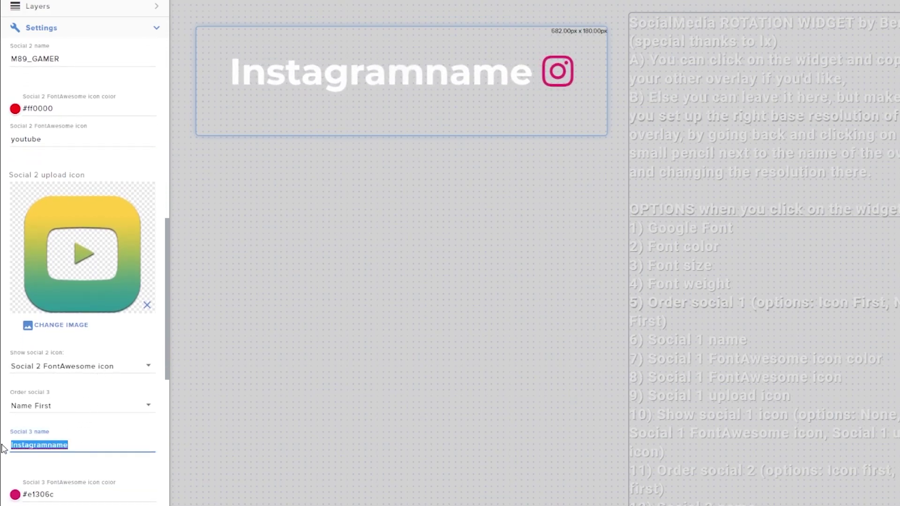
type("@M89_GAMER")
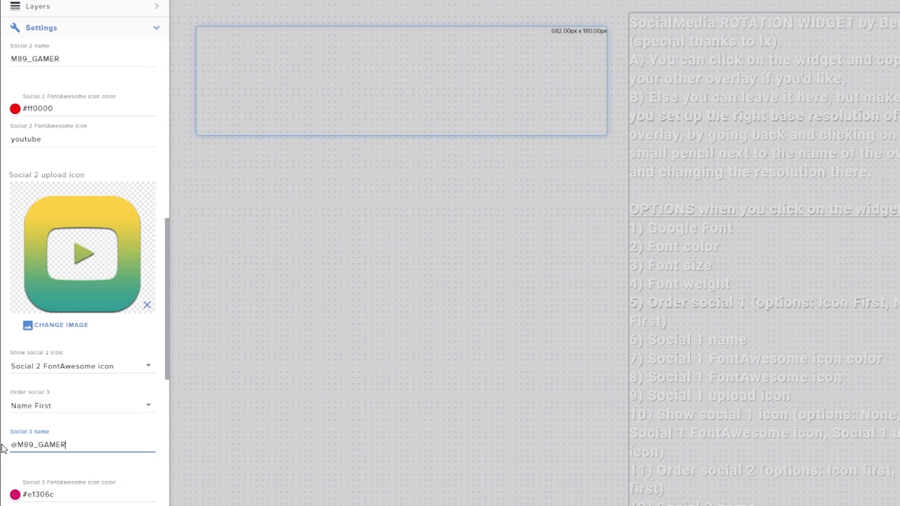
scroll(99, 333, "down", 2)
scroll(87, 354, "up", 1)
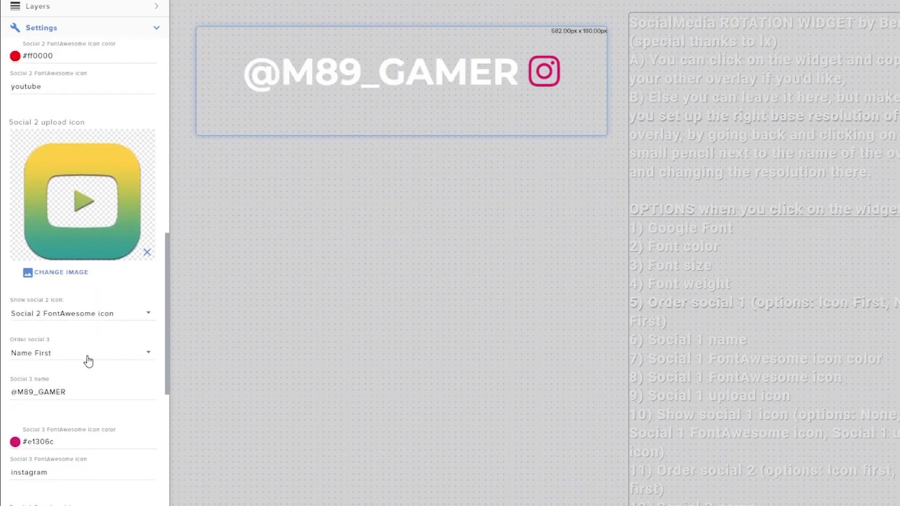
left_click(88, 356)
left_click(64, 328)
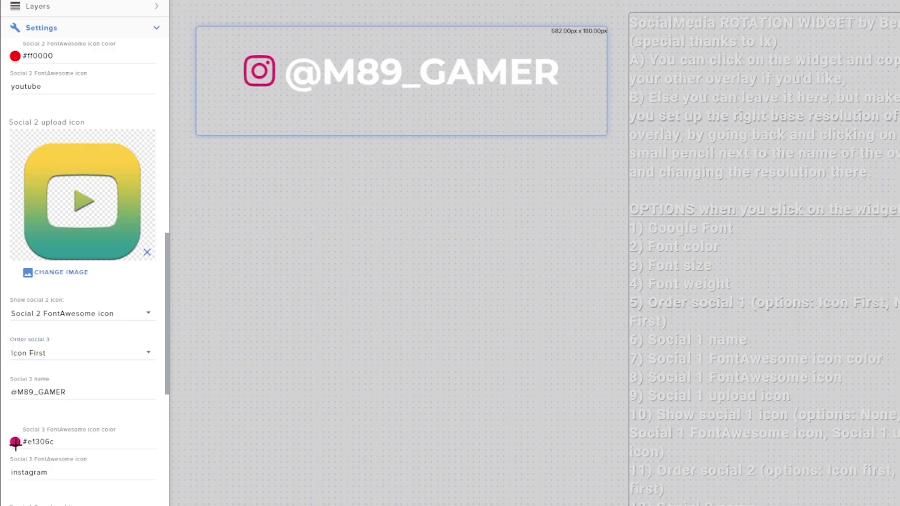
Change the Instagram icon colour from pink to orange #eb641d
left_click(16, 443)
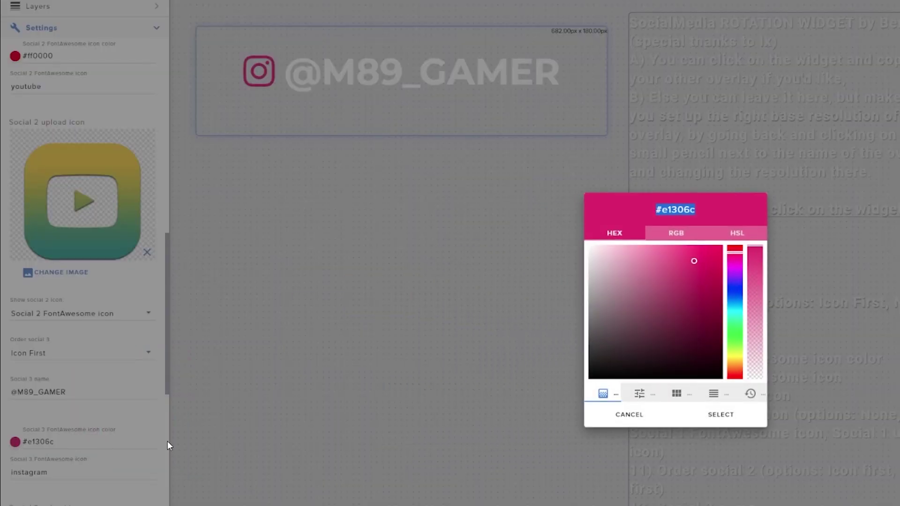
left_click(737, 371)
left_click(701, 260)
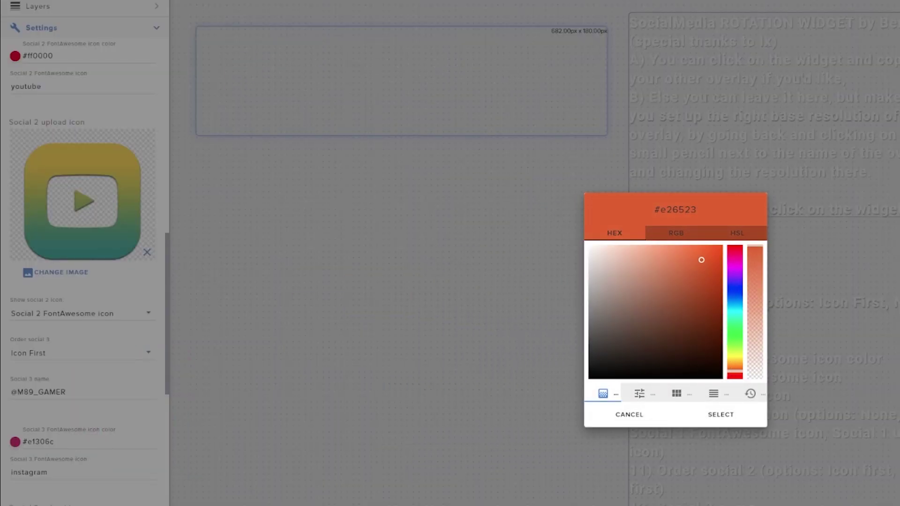
left_click(705, 256)
left_click(721, 414)
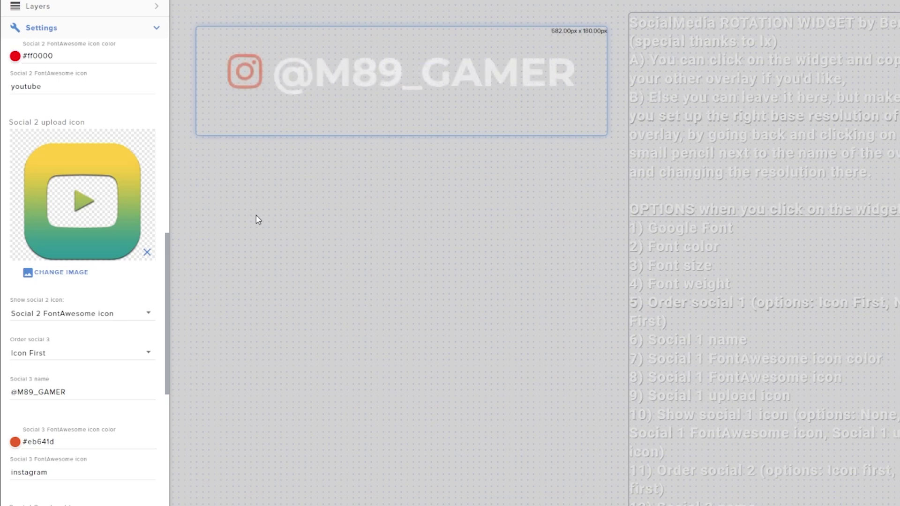
Clear social 4's name, remove its uploaded icon, and set Show social 4 icon to None
scroll(123, 392, "down", 5)
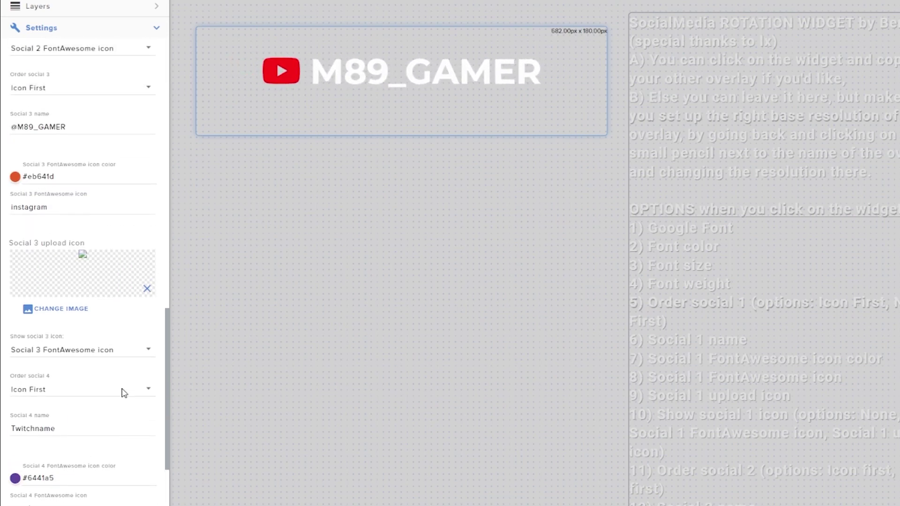
scroll(119, 390, "down", 1)
scroll(117, 390, "down", 1)
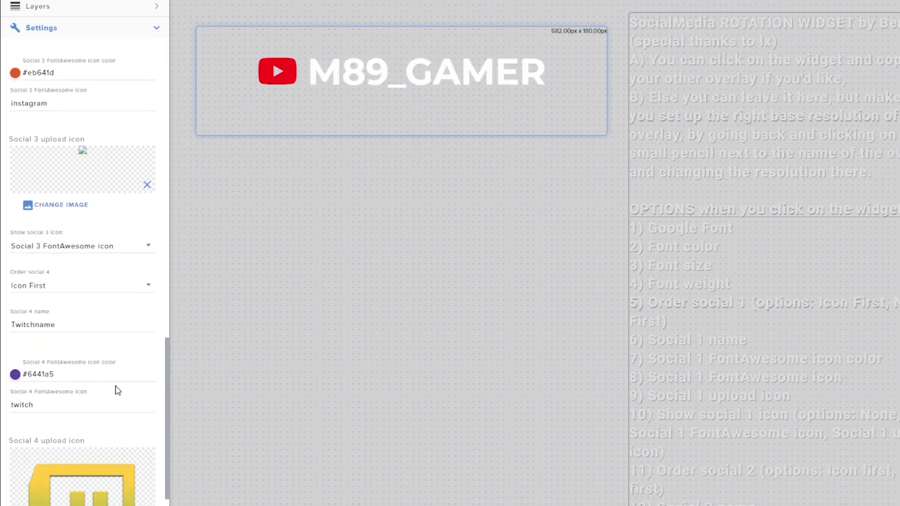
scroll(117, 390, "down", 1)
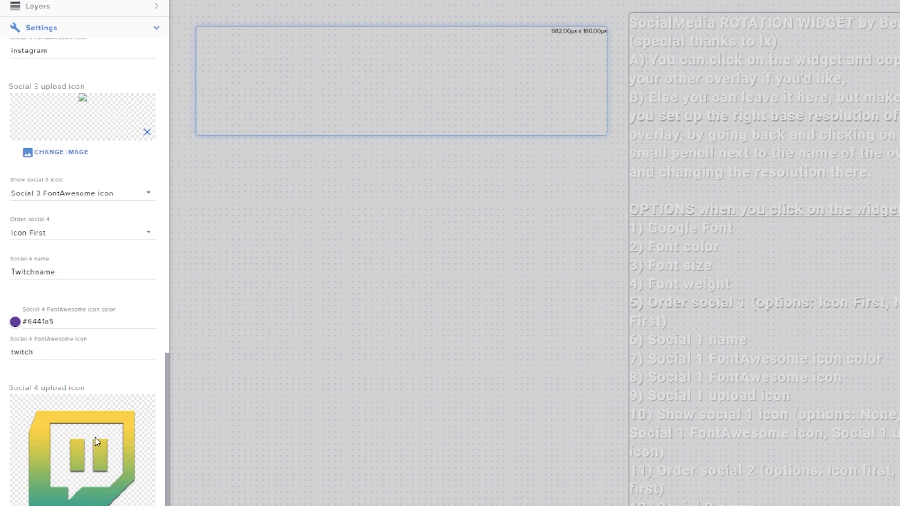
double_click(85, 274)
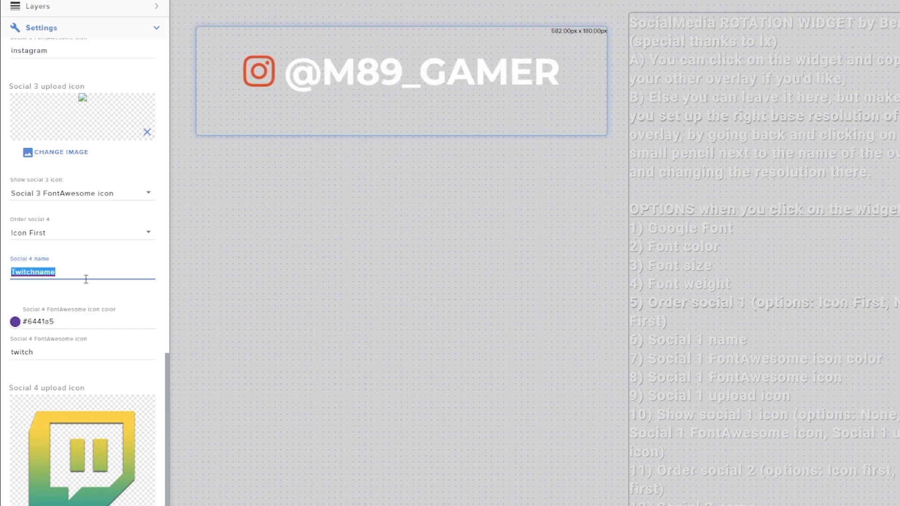
key("BackSpace")
scroll(128, 342, "down", 4)
left_click(147, 308)
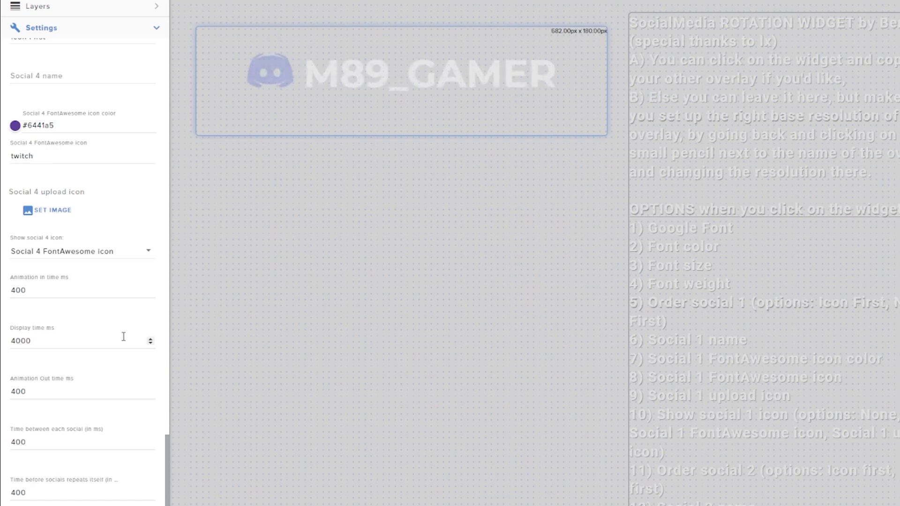
scroll(123, 336, "up", 3)
left_click(94, 410)
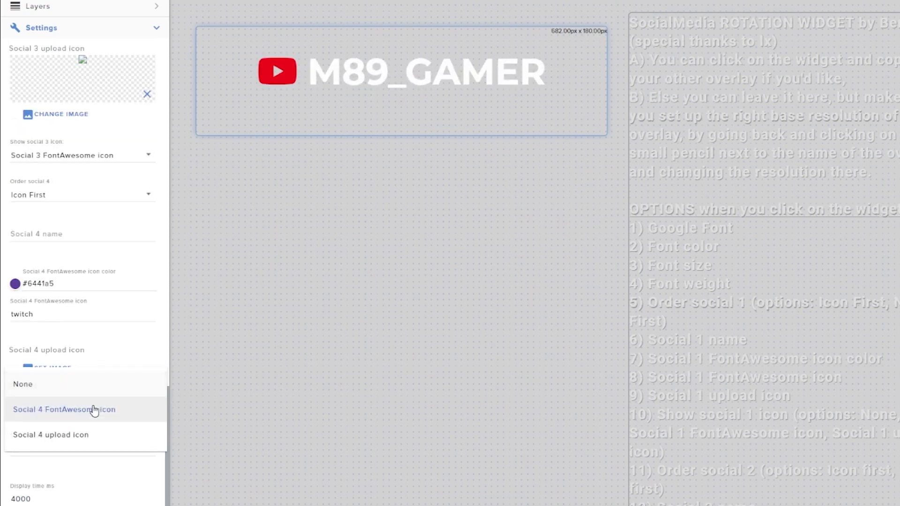
left_click(29, 385)
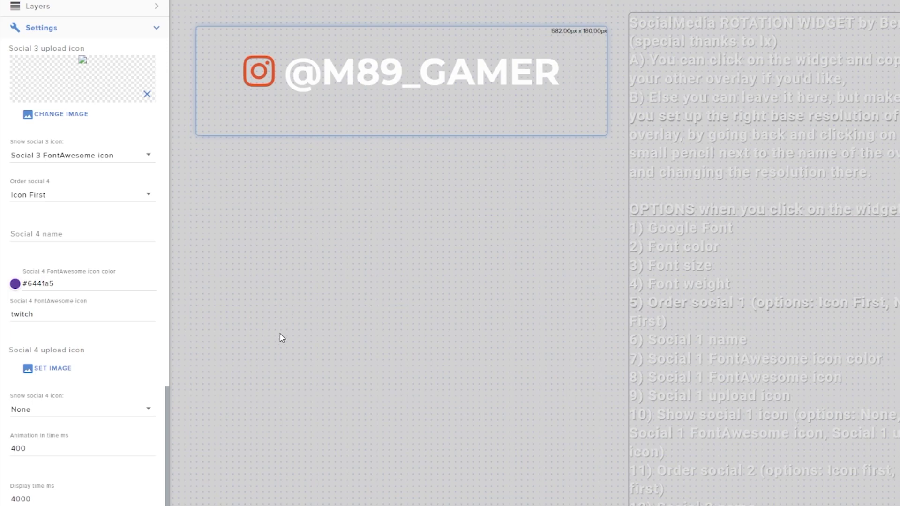
scroll(113, 336, "down", 3)
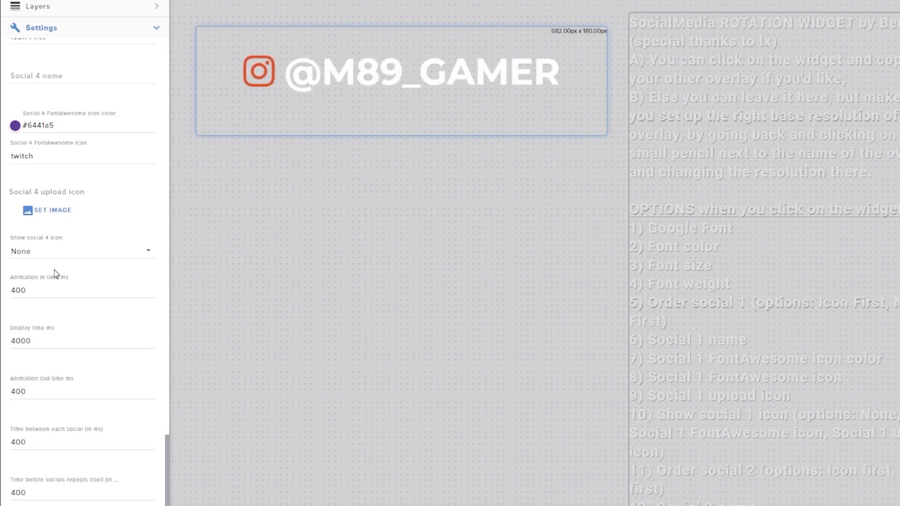
Set animation in and out times to 2000 ms and display time to 10000 ms
double_click(45, 290)
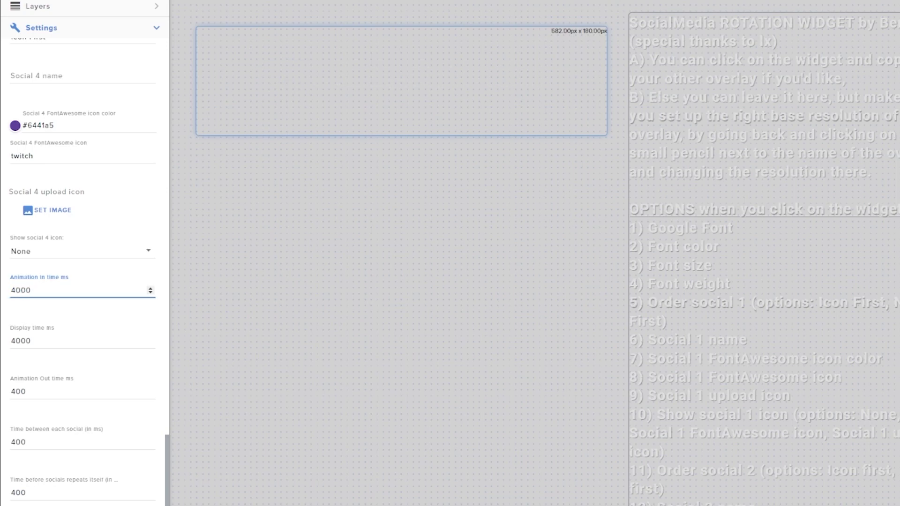
left_click(92, 308)
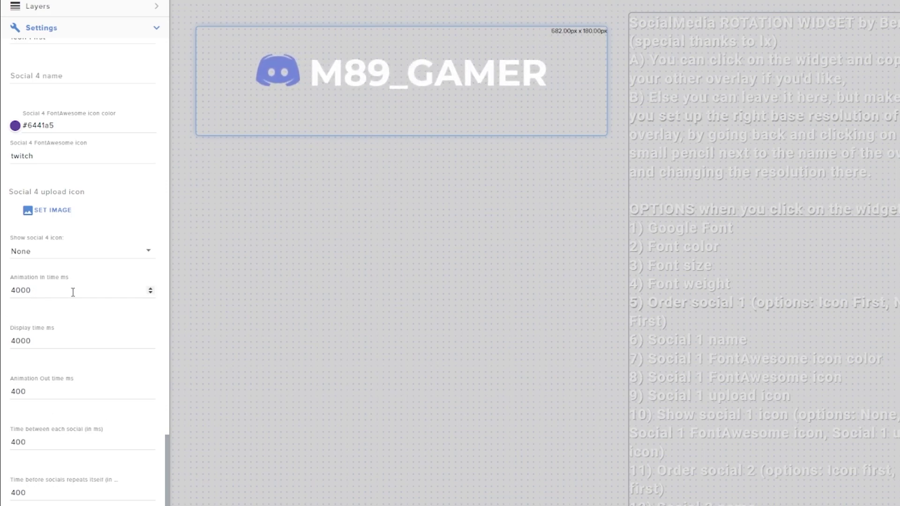
double_click(20, 290)
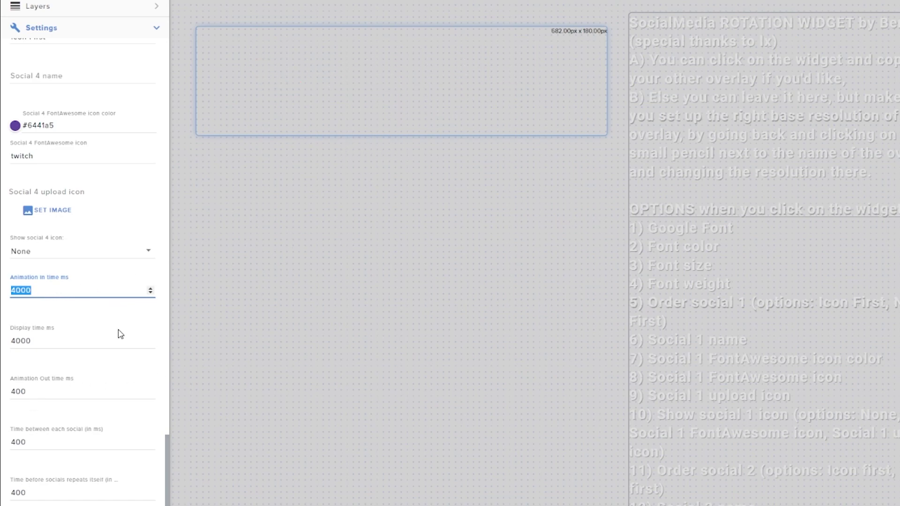
left_click(54, 341)
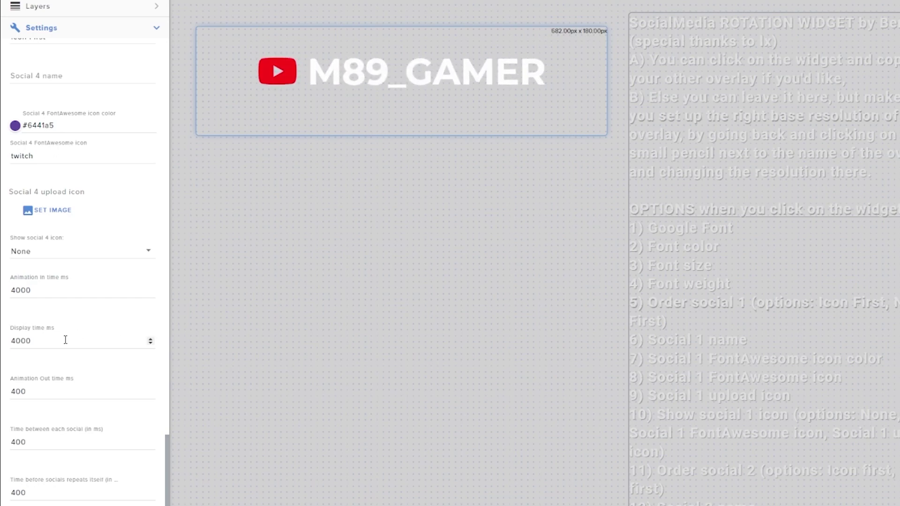
left_click_drag(66, 340, 20, 341)
type("1")
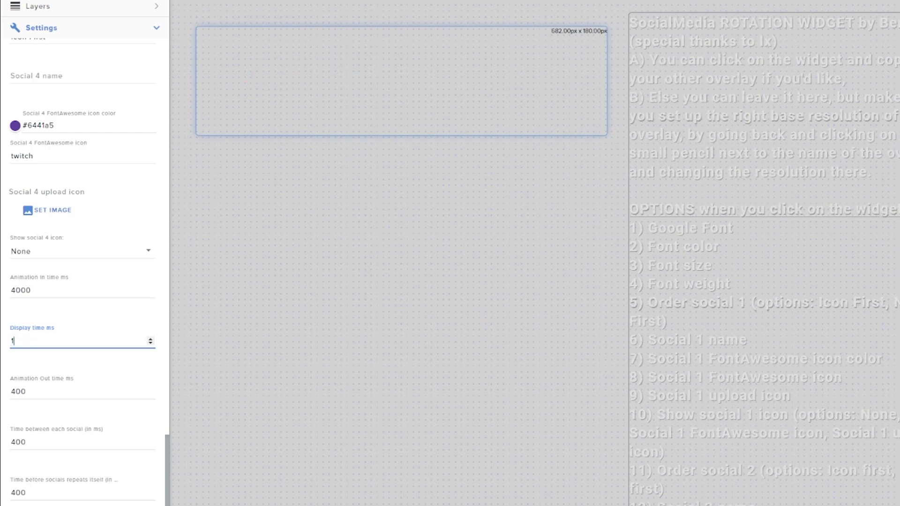
left_click(101, 313)
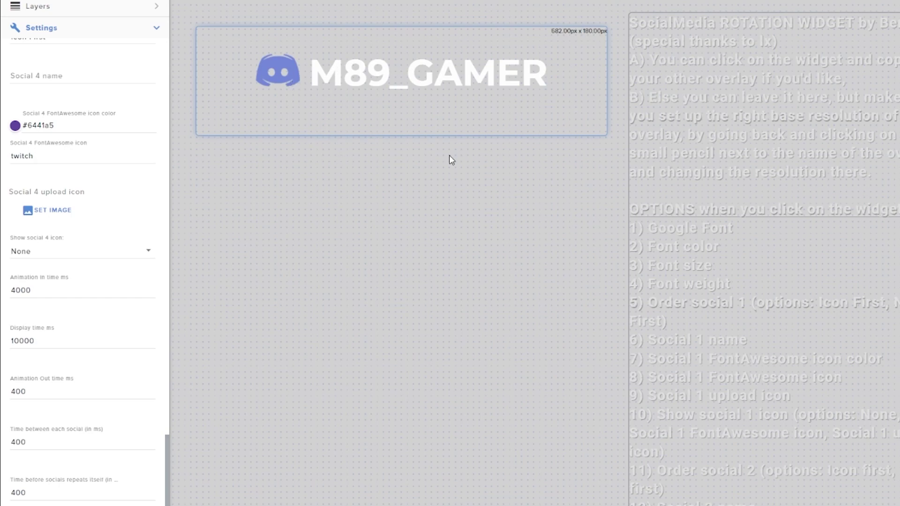
left_click_drag(53, 291, 10, 294)
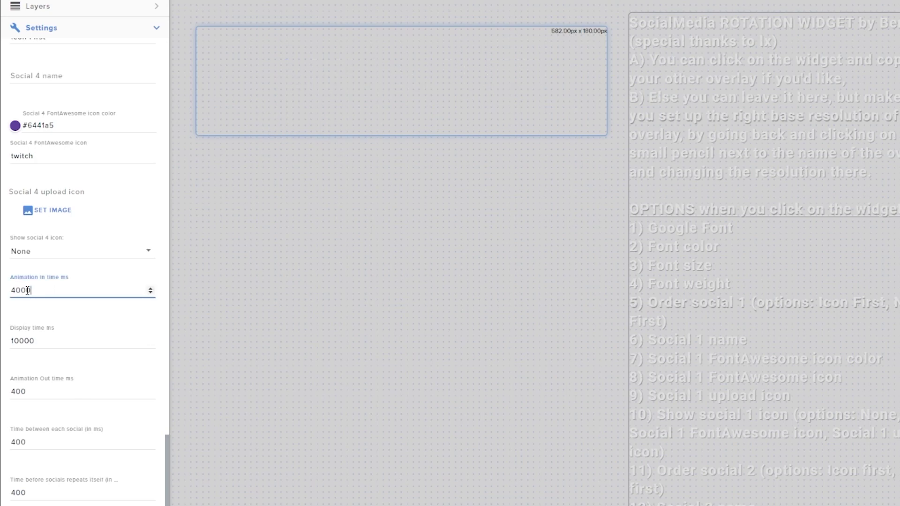
type("2000")
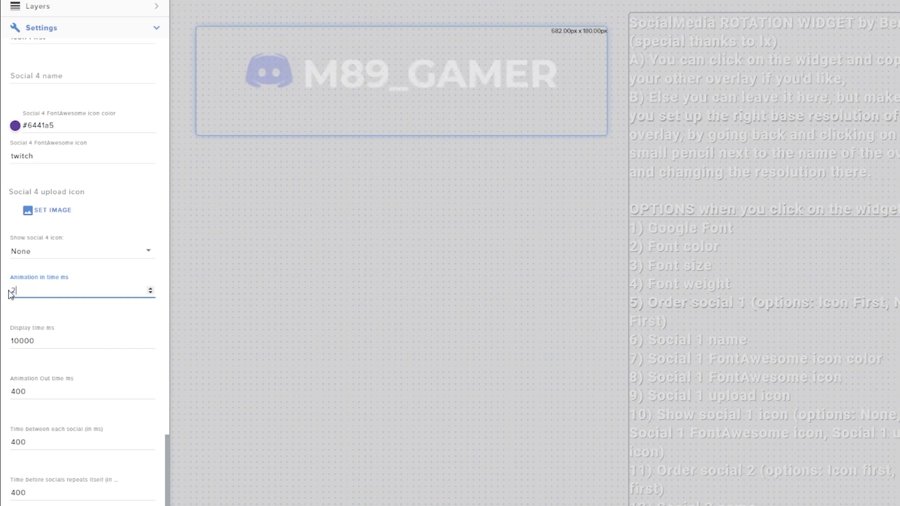
double_click(51, 399)
type("2000")
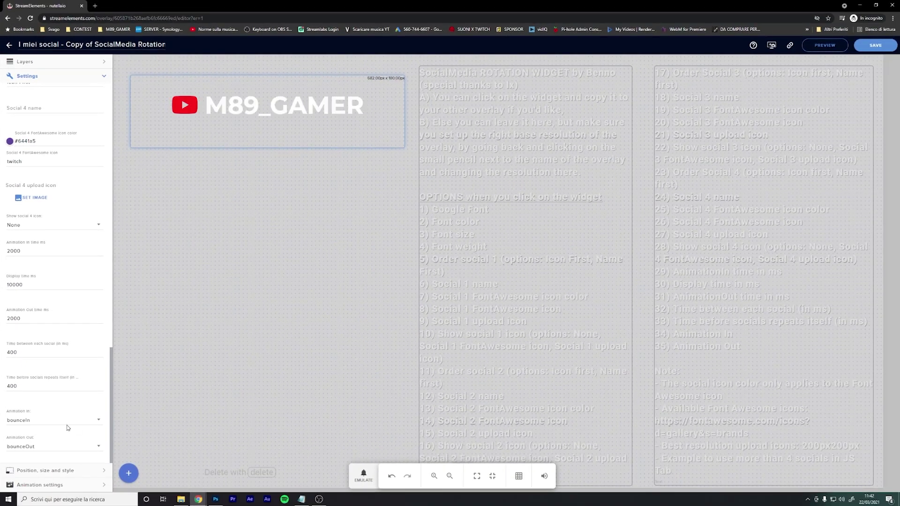
Set the rotator's entrance animation to flipInX
left_click(63, 415)
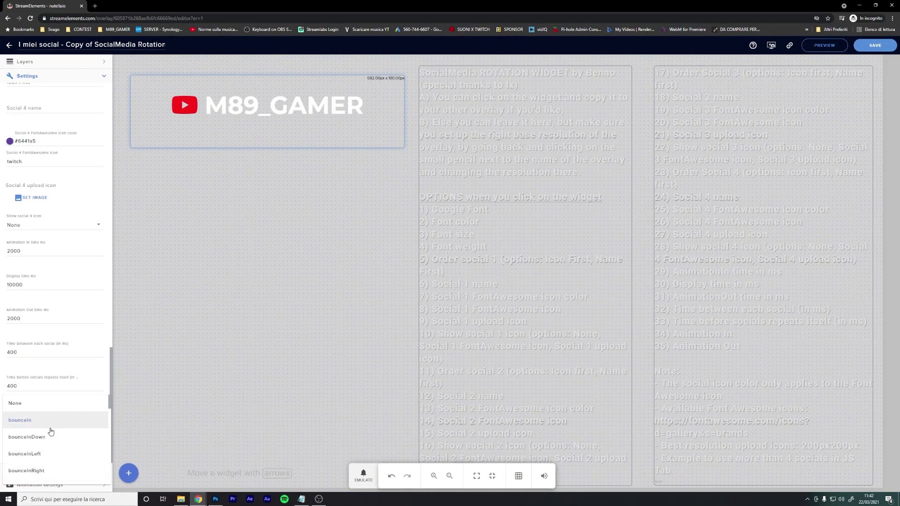
scroll(51, 433, "down", 1)
scroll(53, 436, "down", 1)
scroll(52, 436, "down", 1)
scroll(54, 436, "down", 2)
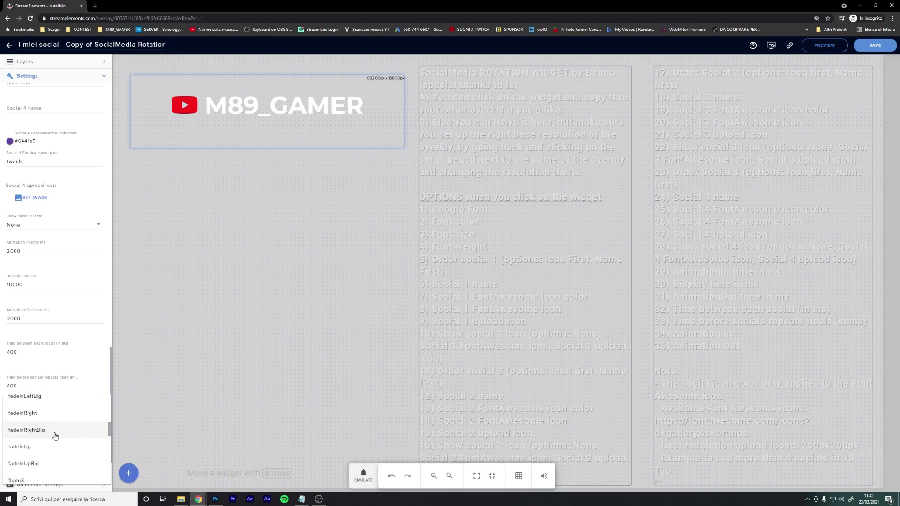
scroll(49, 443, "down", 1)
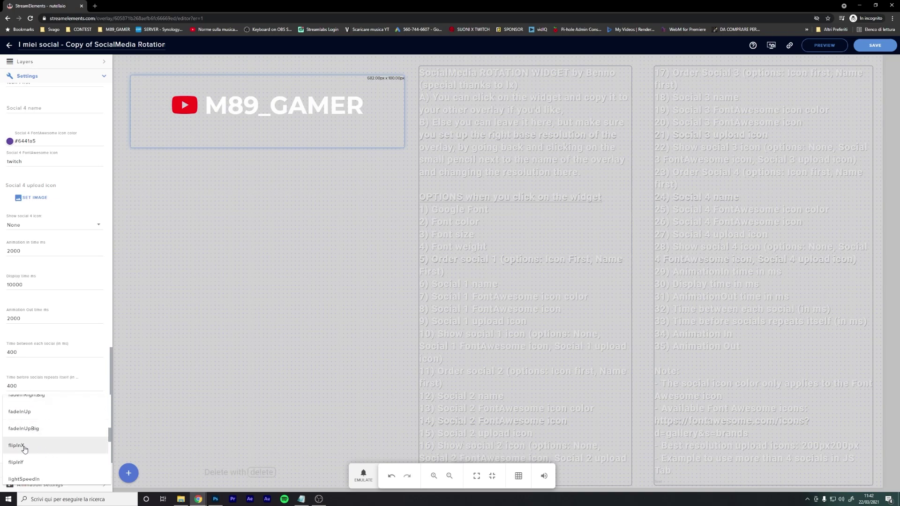
left_click(38, 446)
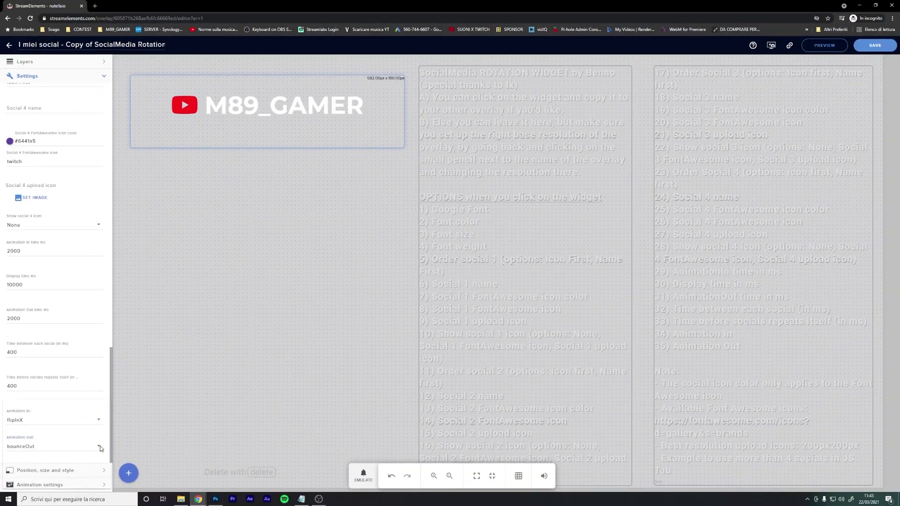
Set the exit animation to flipOutX and save the overlay
left_click(99, 446)
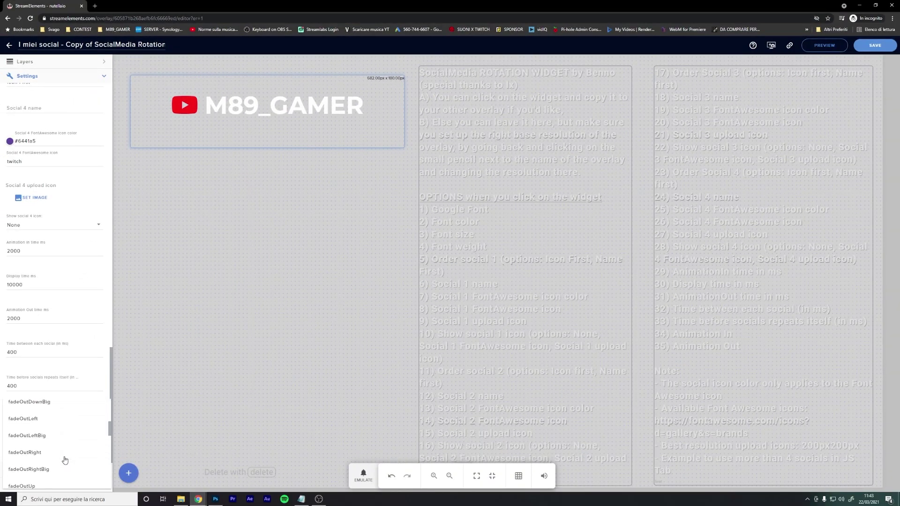
scroll(65, 459, "down", 2)
scroll(57, 454, "down", 1)
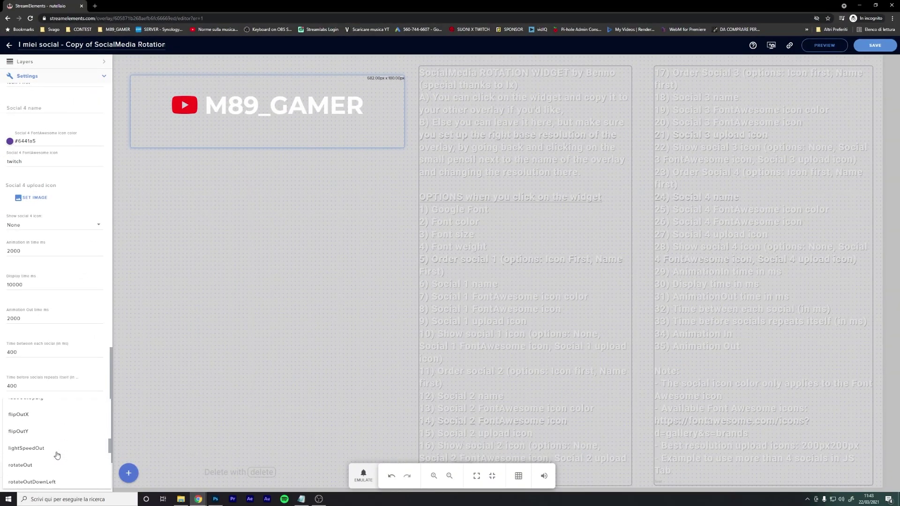
left_click(43, 415)
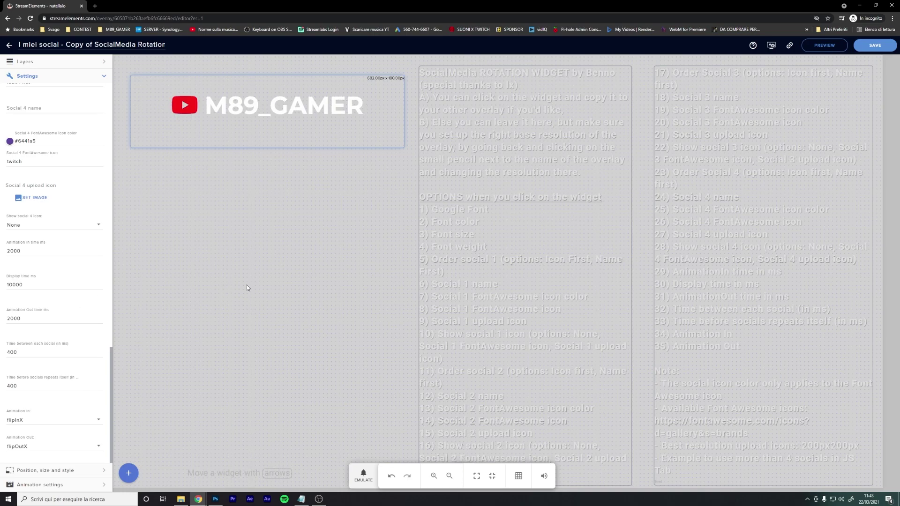
left_click(875, 45)
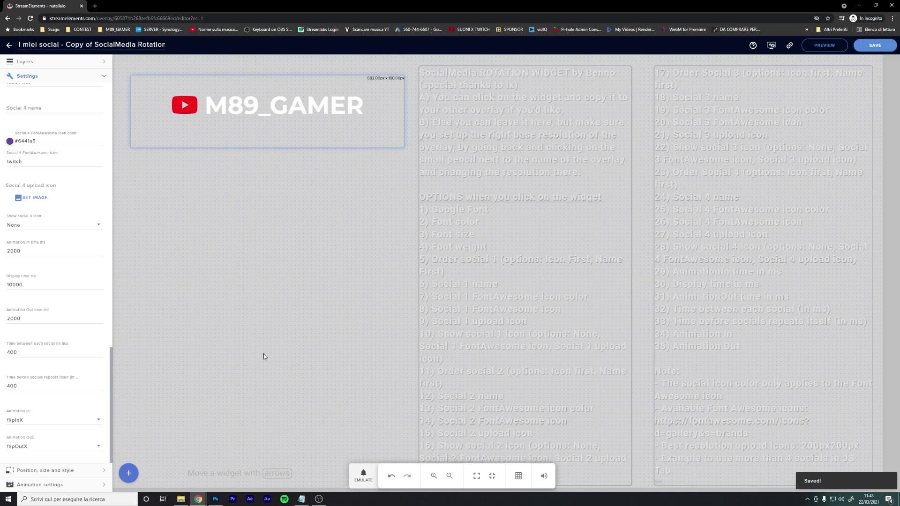
Add an image widget and size it to cover the rotator on the canvas
left_click(129, 473)
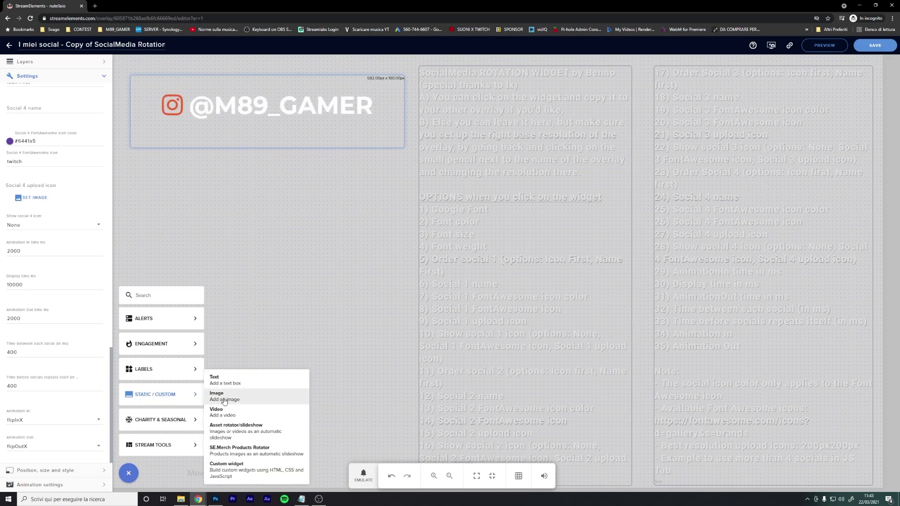
left_click(216, 396)
mouse_move(181, 112)
left_mouse_down()
mouse_move(233, 245)
mouse_move(182, 127)
left_mouse_up()
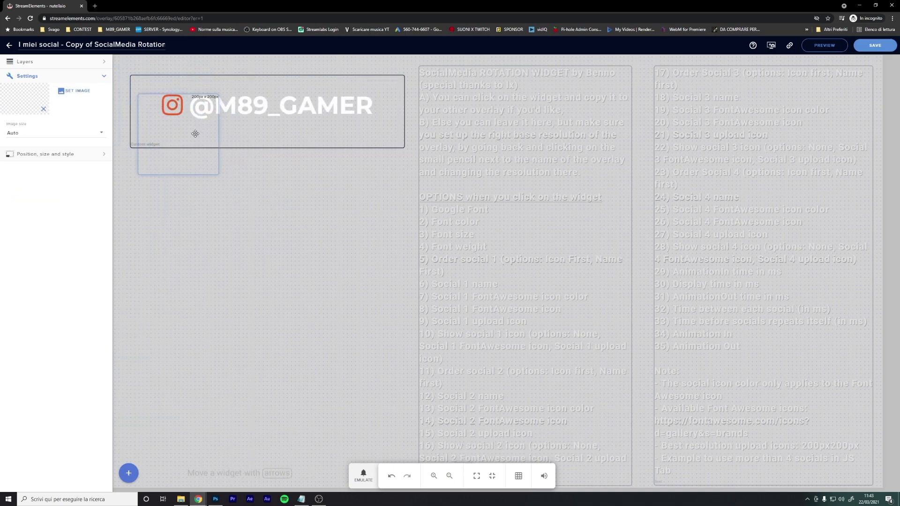
left_click_drag(209, 169, 390, 227)
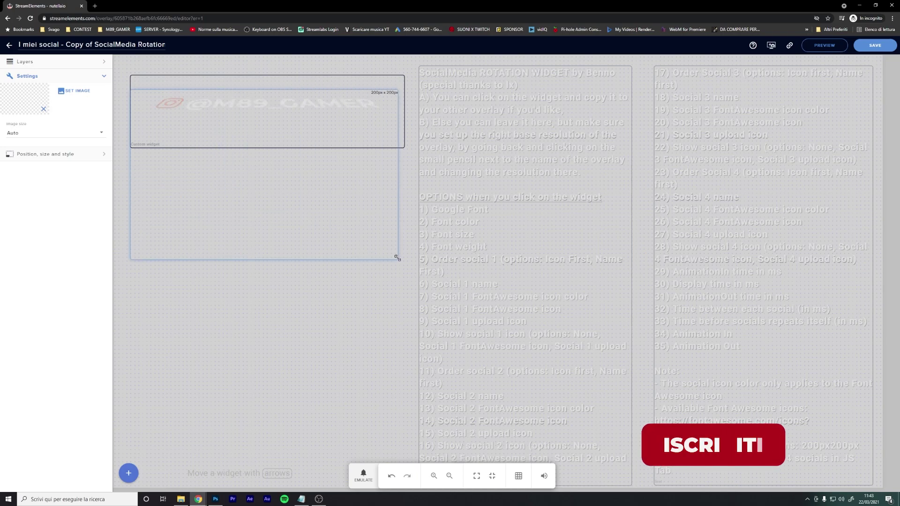
Upload the dark red-bordered panel PNG and use it as the widget's image
left_click(75, 91)
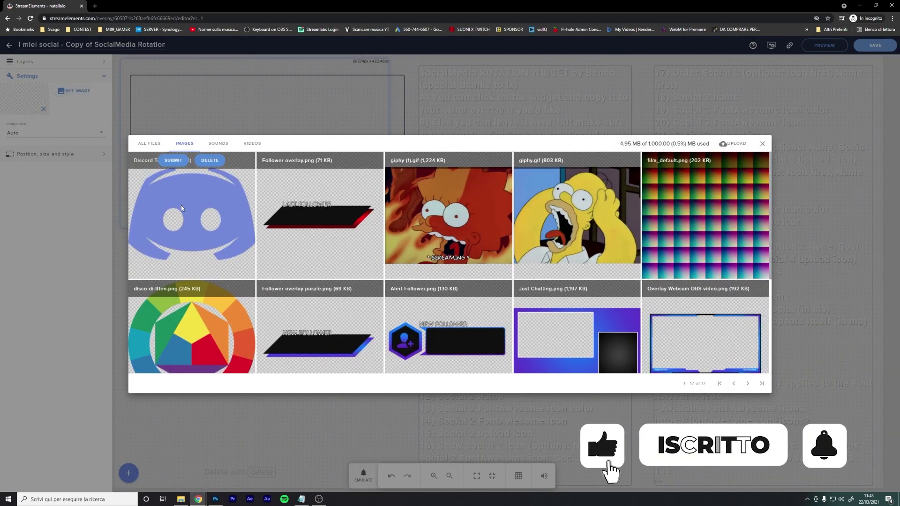
left_click(733, 71)
left_click(442, 294)
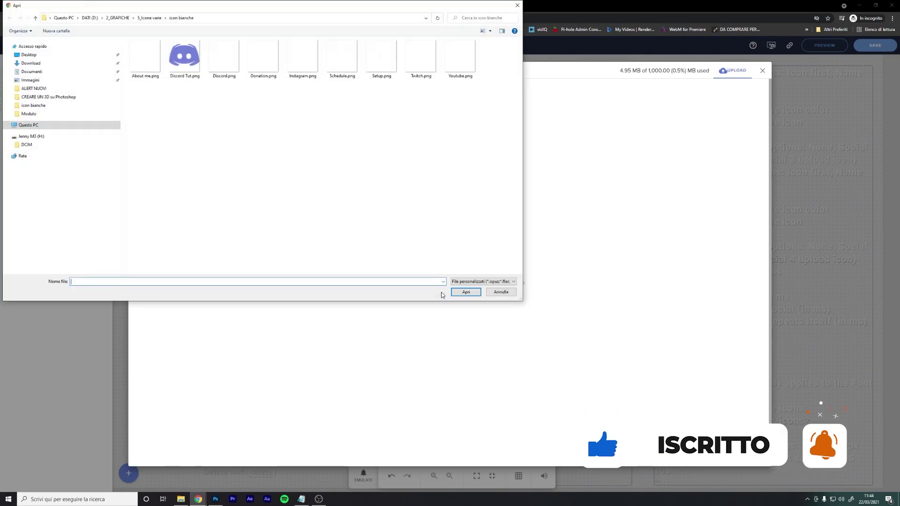
double_click(263, 60)
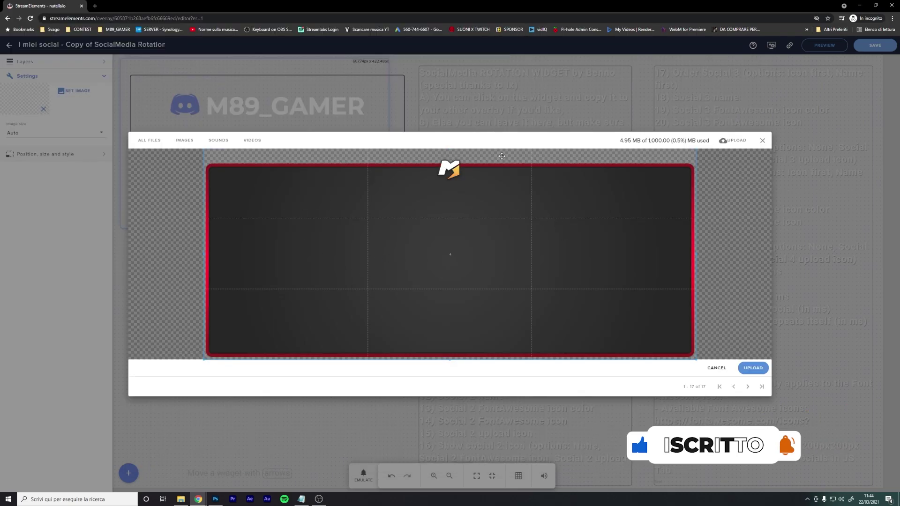
left_click(753, 368)
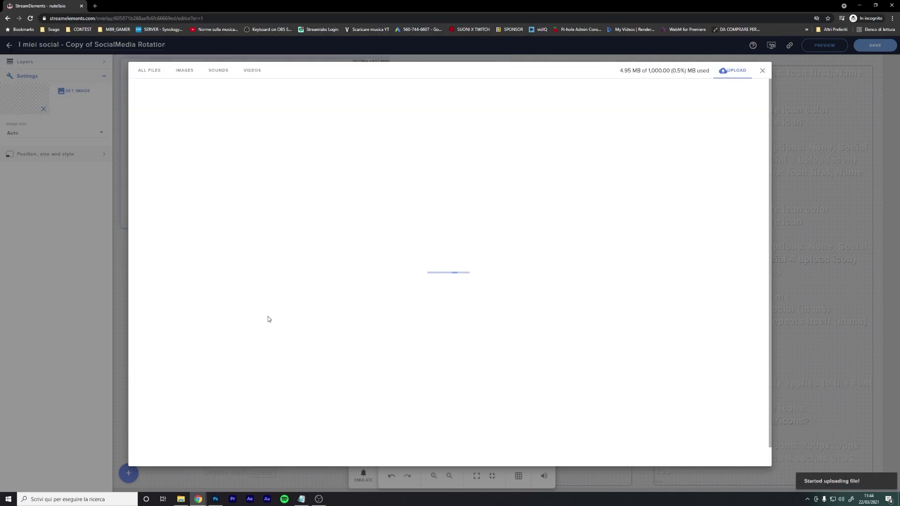
left_click(190, 187)
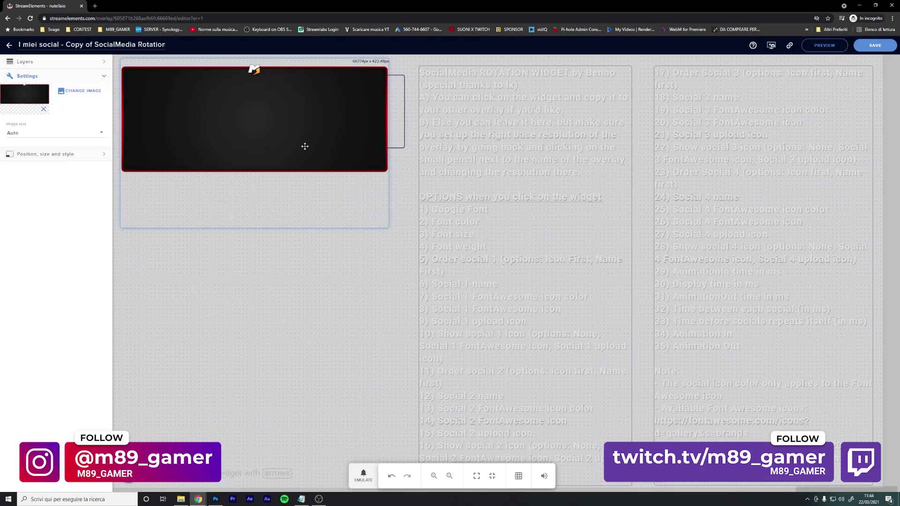
Move the dark panel over the rotator and place the Image 4 layer beneath the rotation widget
left_click_drag(252, 122, 255, 231)
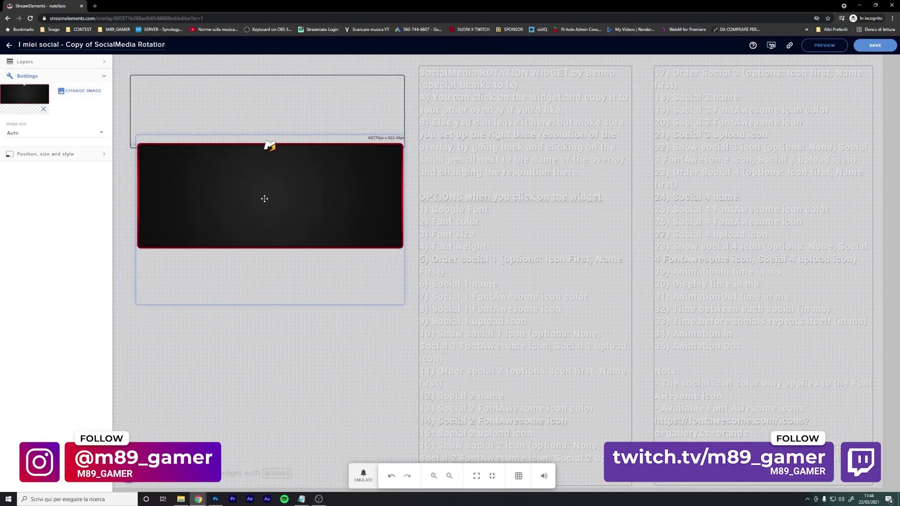
left_click(102, 63)
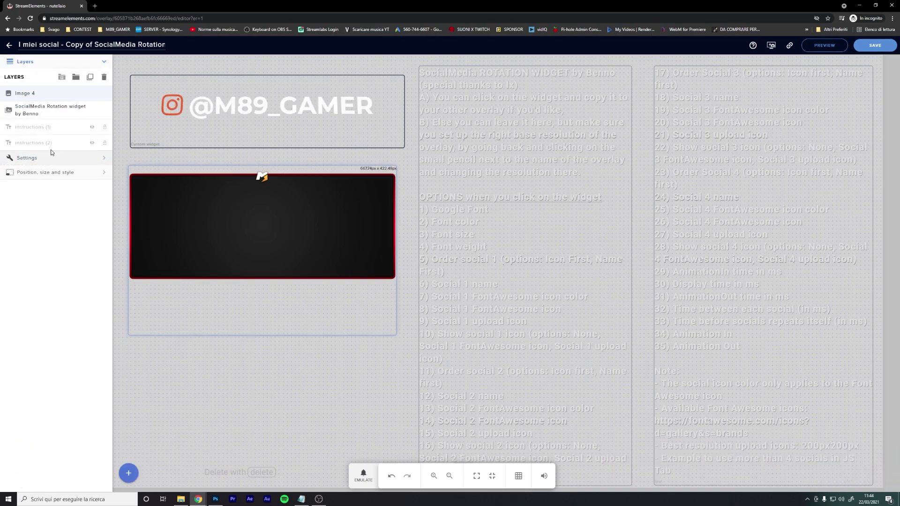
left_click_drag(247, 238, 321, 140)
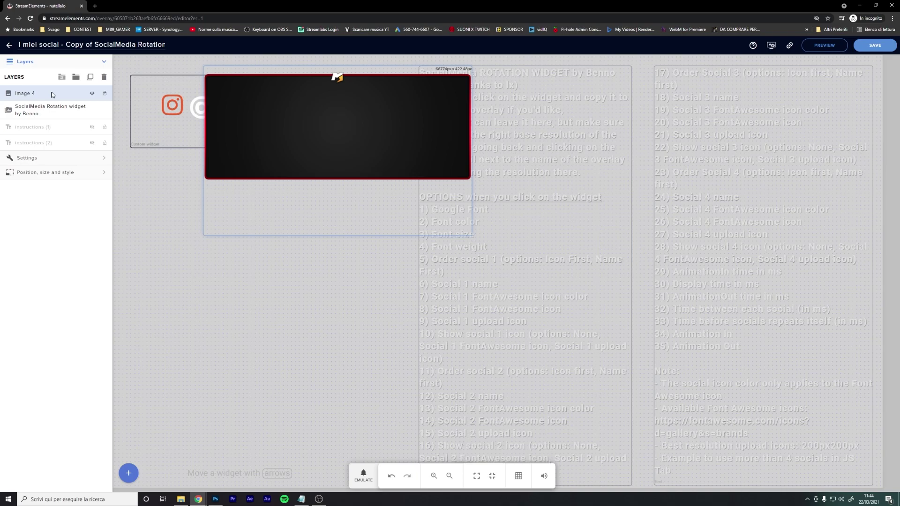
left_click_drag(52, 94, 52, 113)
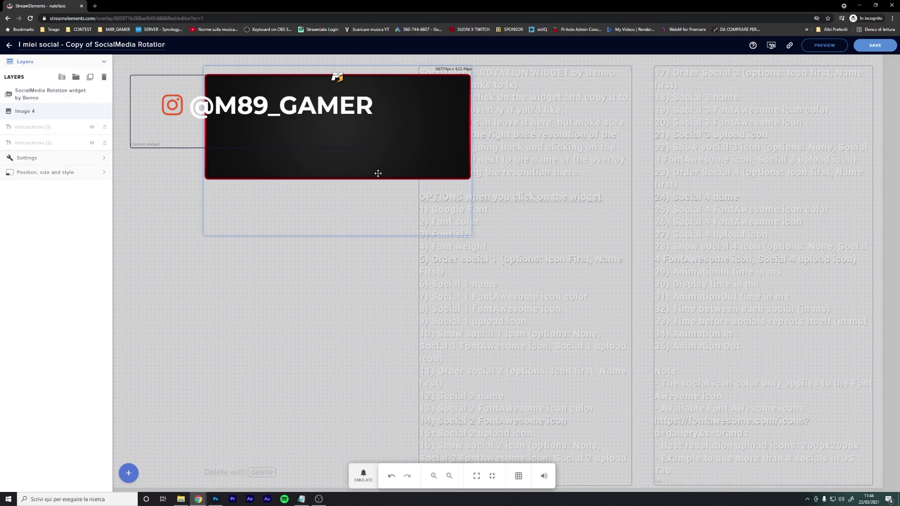
Fit the panel around the M89_GAMER text, save the overlay and copy its URL
left_click_drag(378, 173, 308, 164)
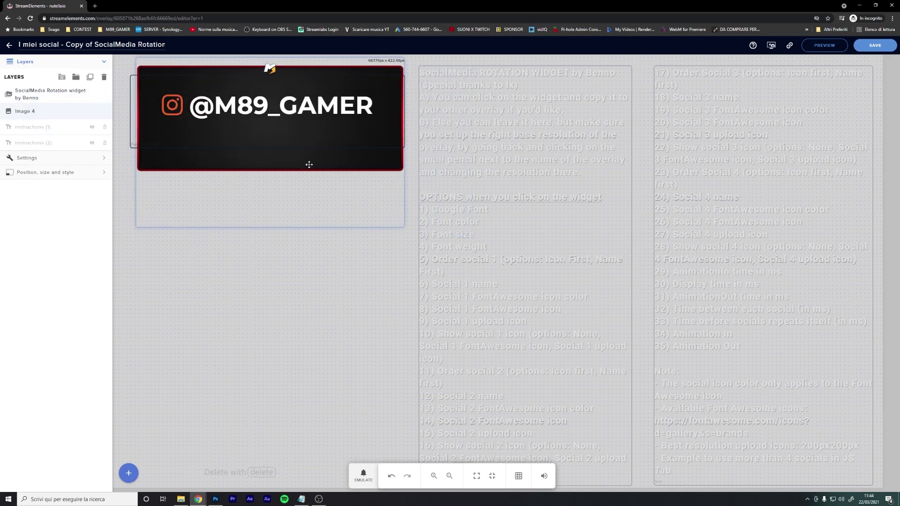
left_click(293, 145)
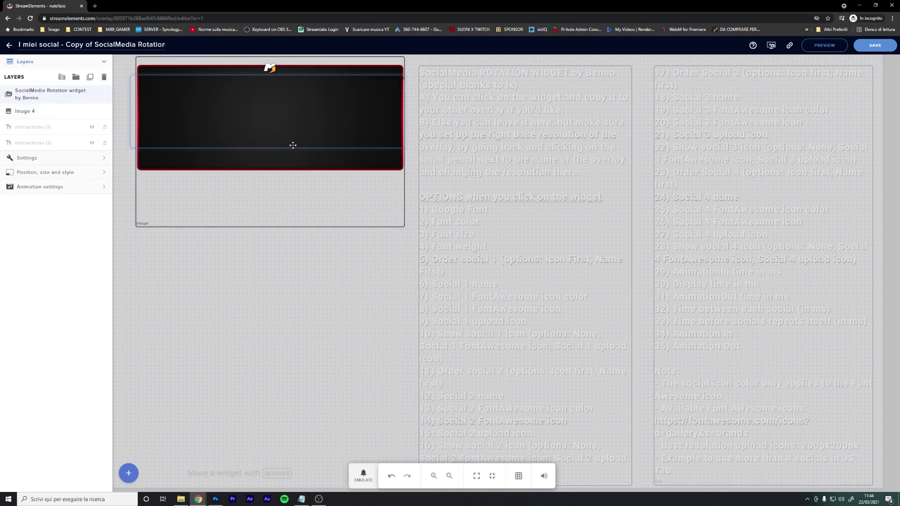
left_click_drag(276, 106, 277, 114)
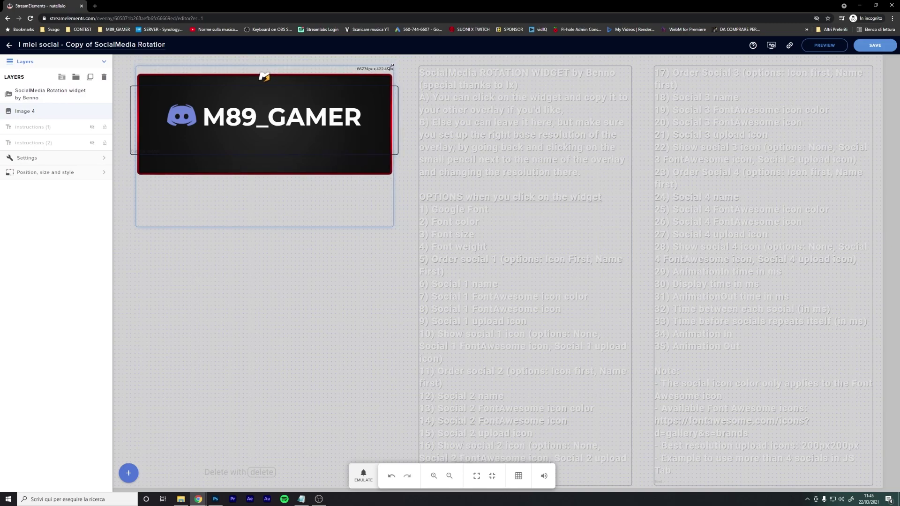
left_click(307, 167)
left_click_drag(307, 168, 296, 162)
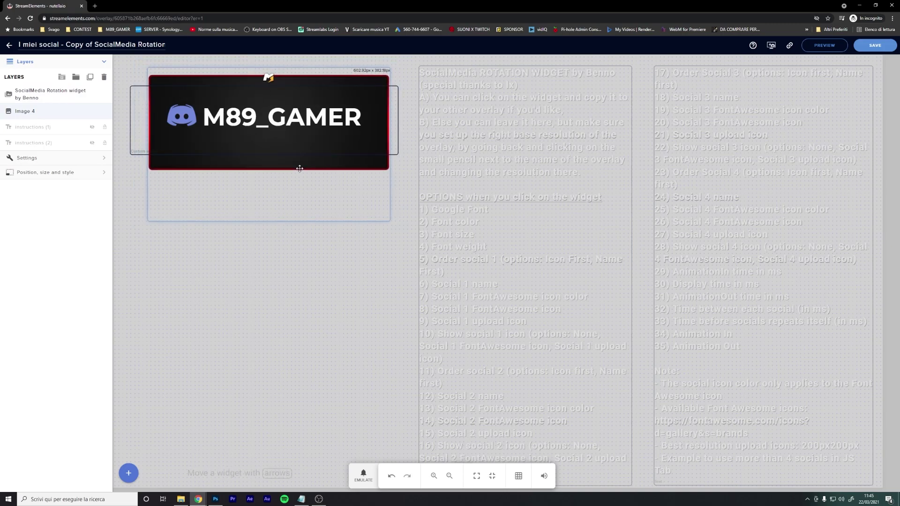
left_click(271, 285)
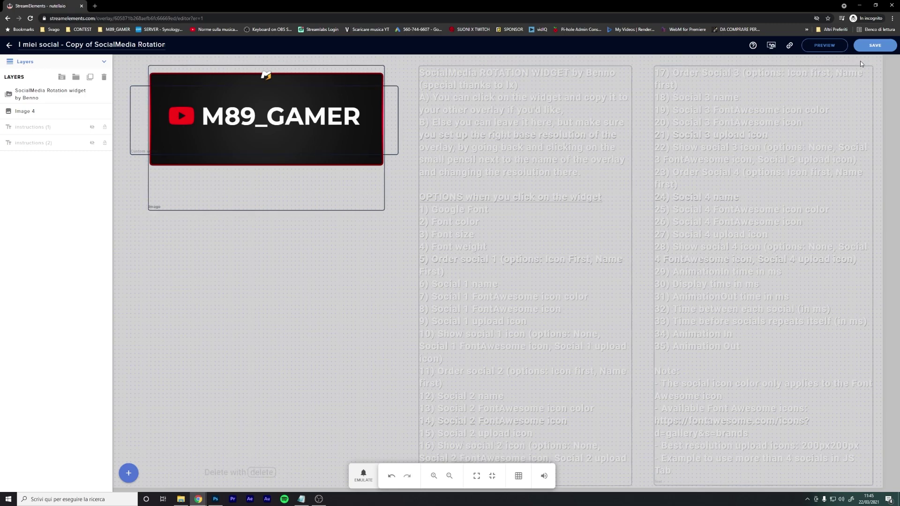
left_click(874, 45)
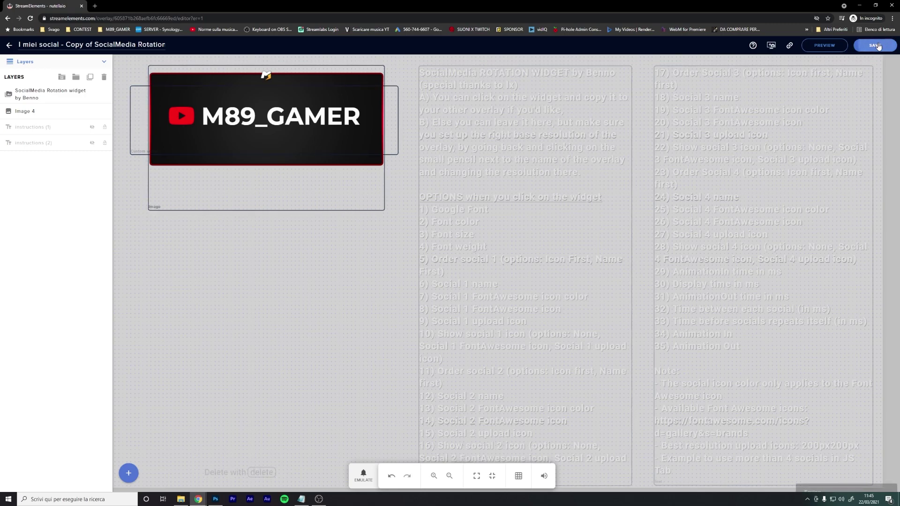
left_click(789, 46)
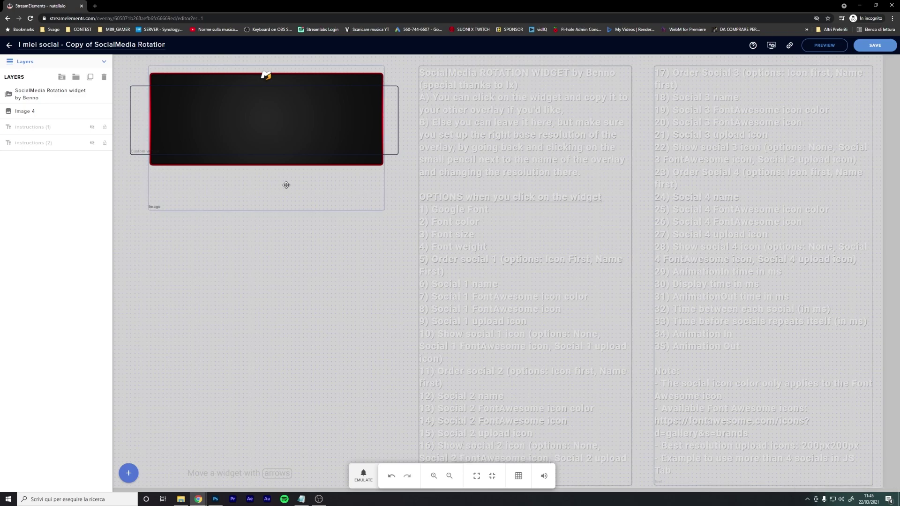
In OBS Studio, add a new Browser source named 'Rettangolo social'
key("alt+Tab")
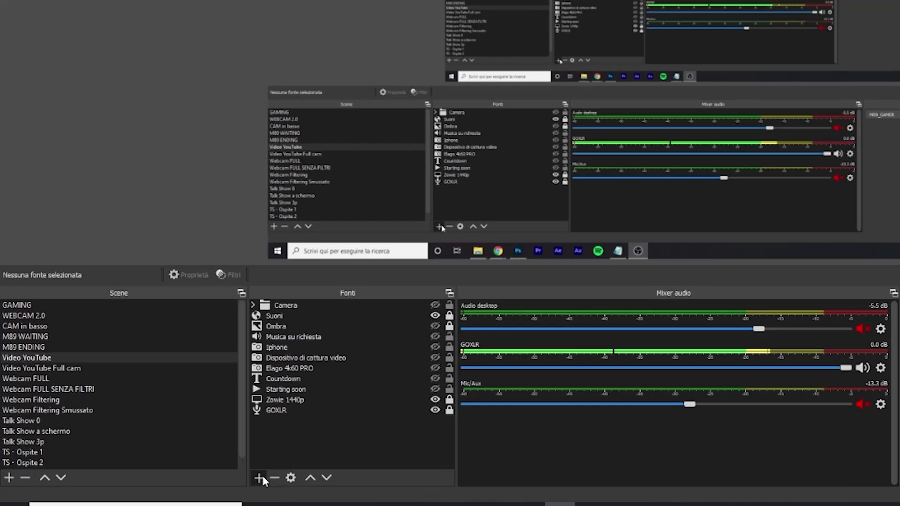
left_click(148, 478)
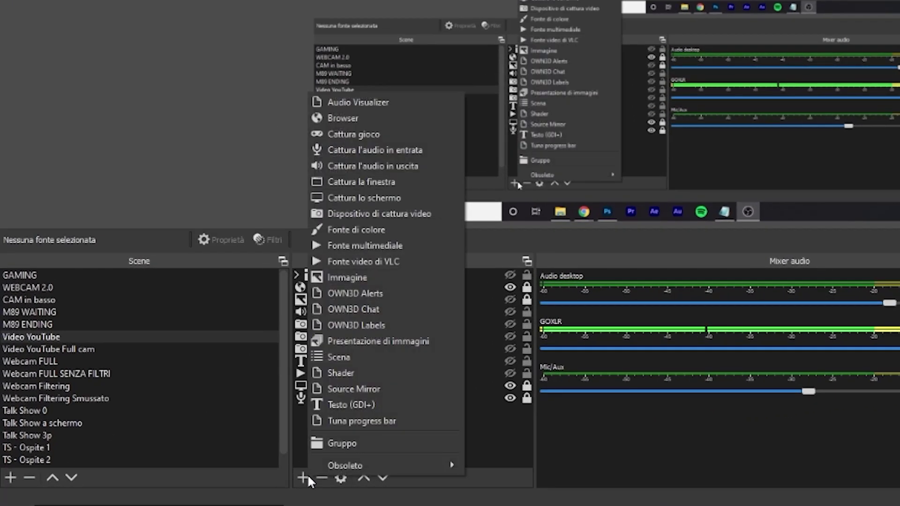
left_click(381, 117)
type("Re")
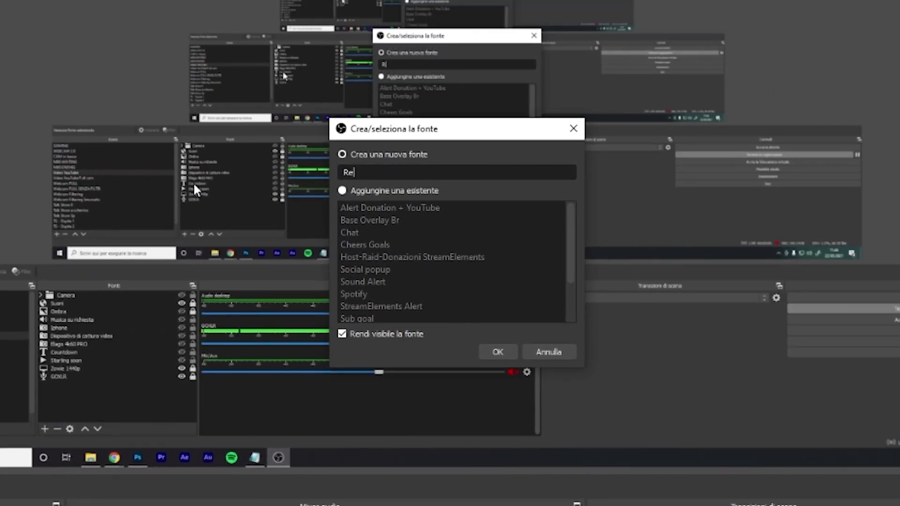
type("al")
left_click(498, 352)
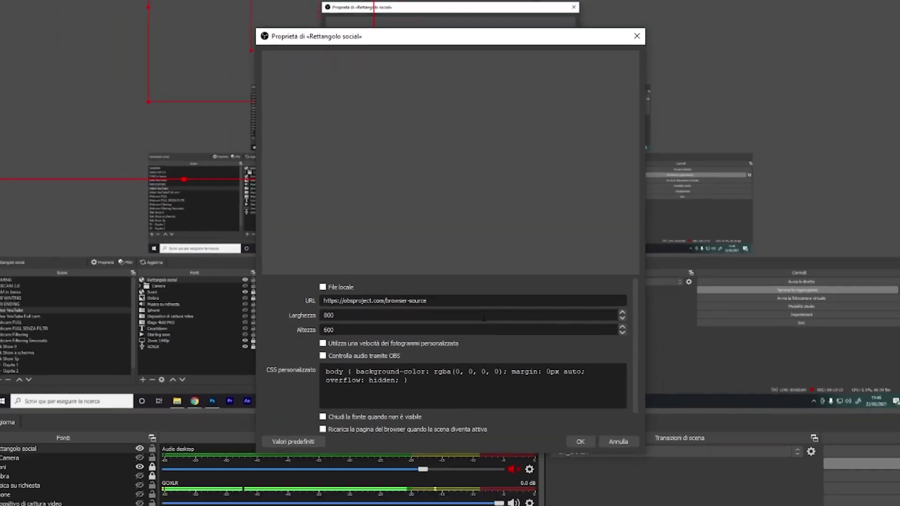
Paste the StreamElements overlay URL and set width 700 and height 300
key("BackSpace")
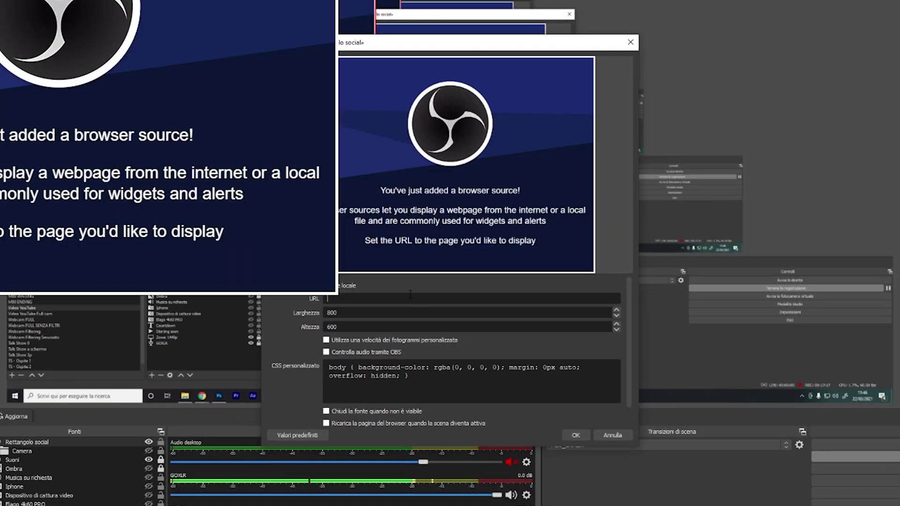
right_click(397, 301)
left_click(427, 361)
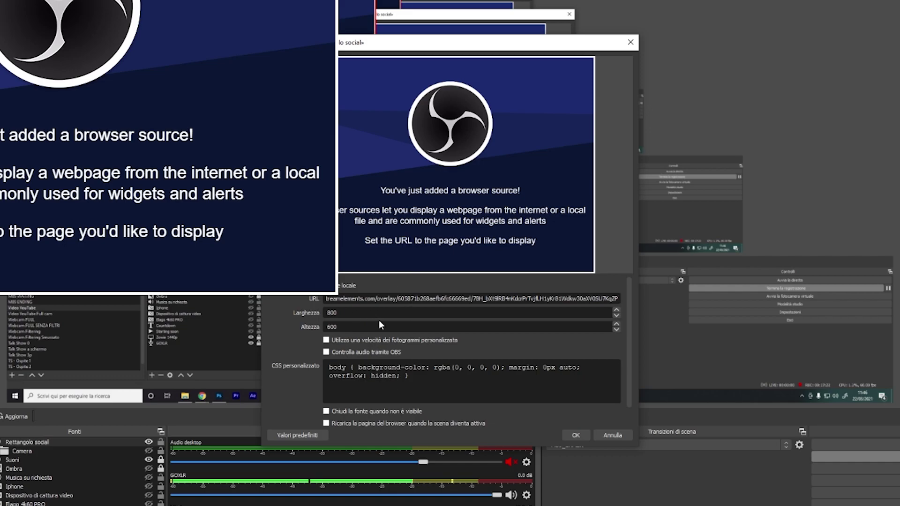
left_click_drag(360, 311, 280, 309)
type("700")
key("Tab")
type("300")
Confirm the browser source, then move and shrink the social panel toward the preview's right side
left_click(578, 434)
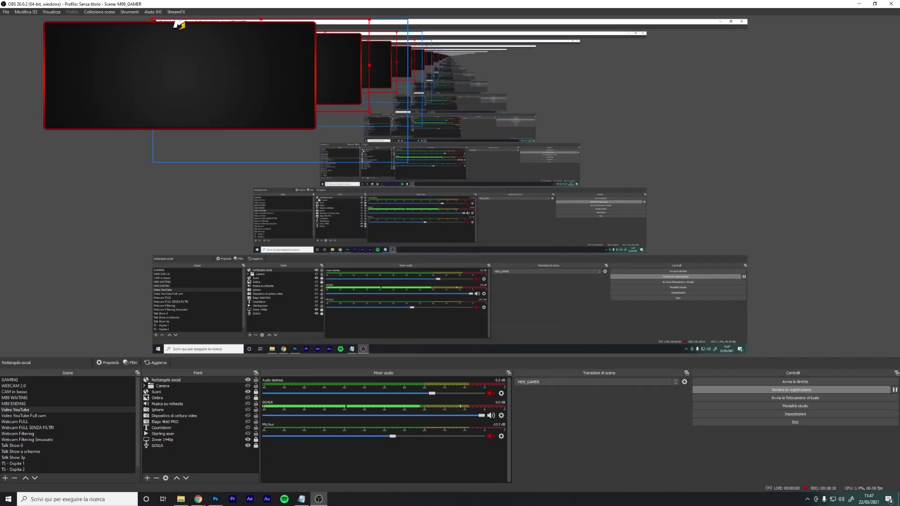
left_click_drag(300, 122, 832, 282)
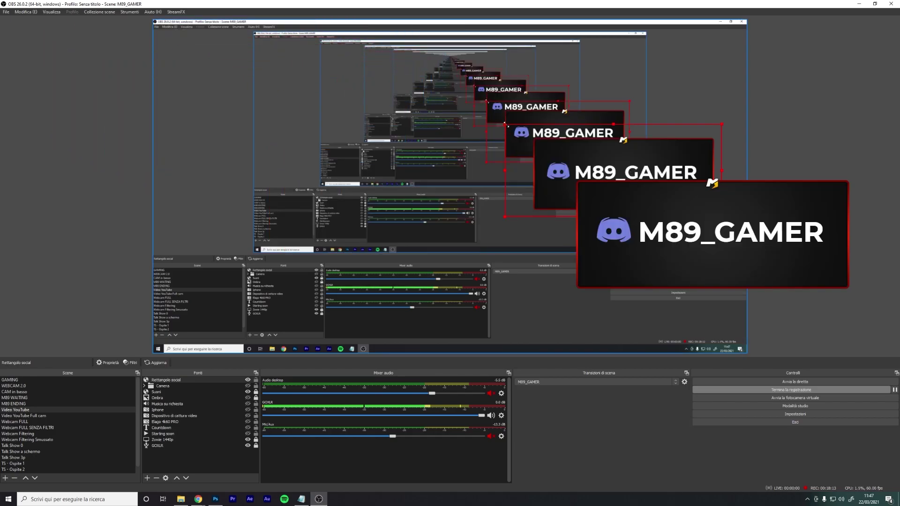
left_click_drag(577, 181, 687, 227)
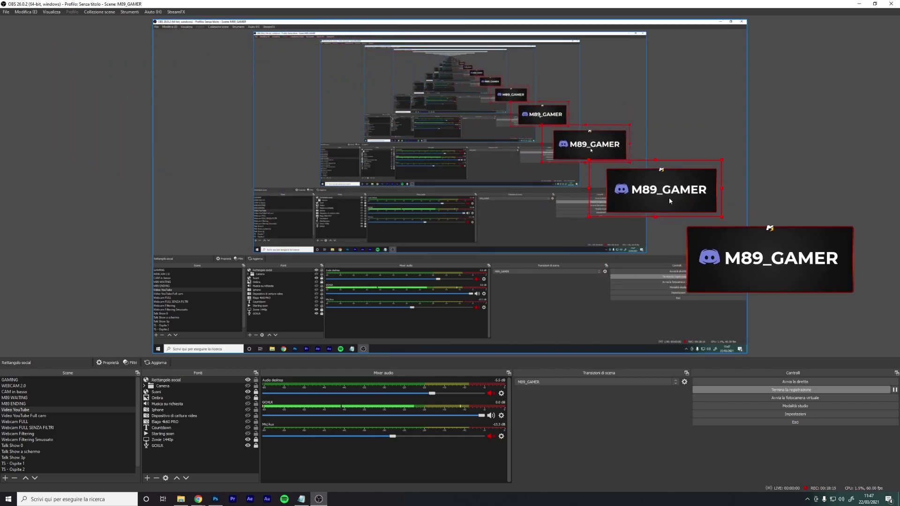
left_click_drag(781, 275, 806, 269)
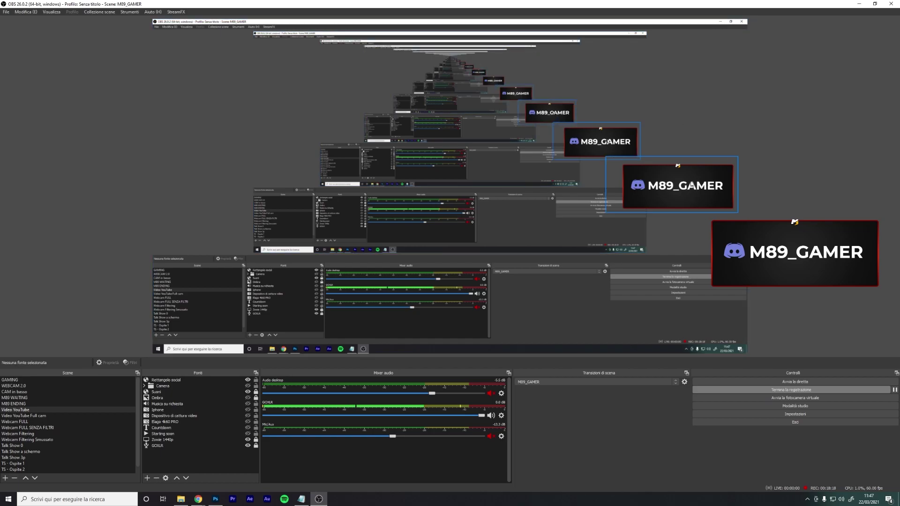
Centre the Rettangolo social panel vertically in the scene using Trasforma > Centra verticalmente
left_click(708, 186)
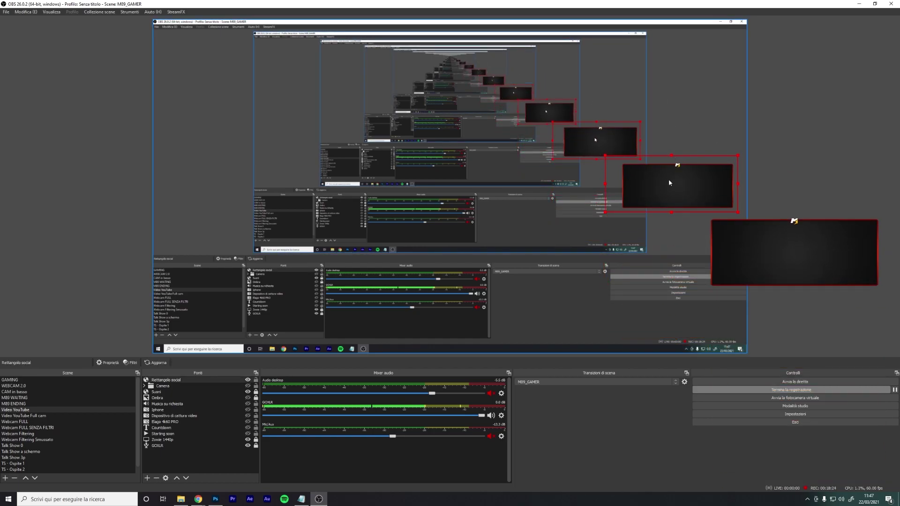
right_click(703, 176)
mouse_move(719, 332)
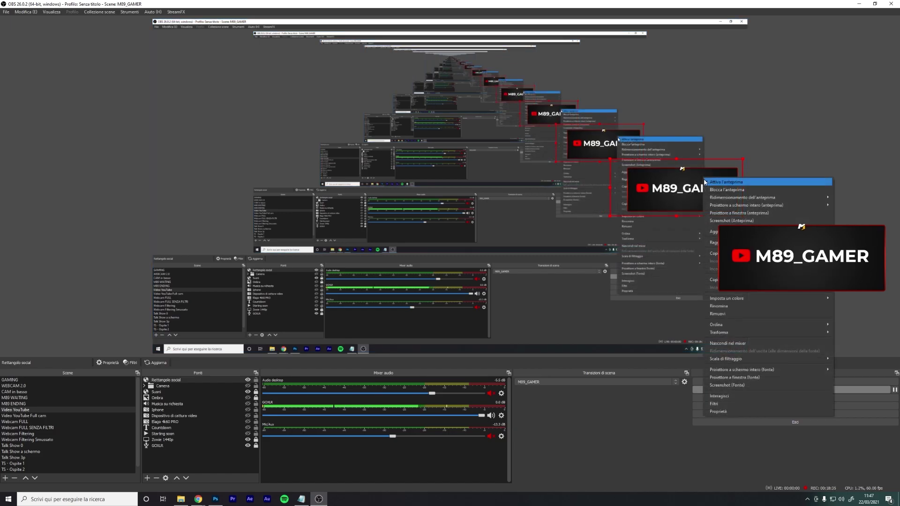
left_click(646, 436)
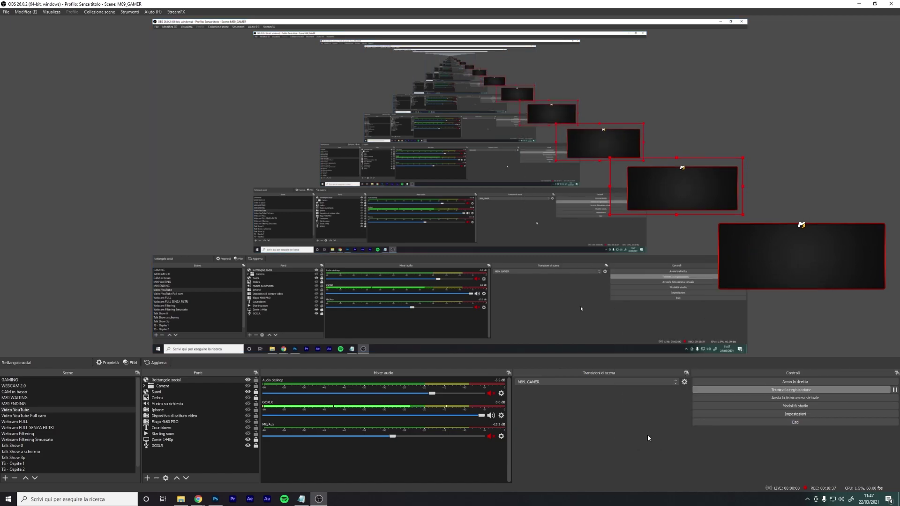
left_click(851, 181)
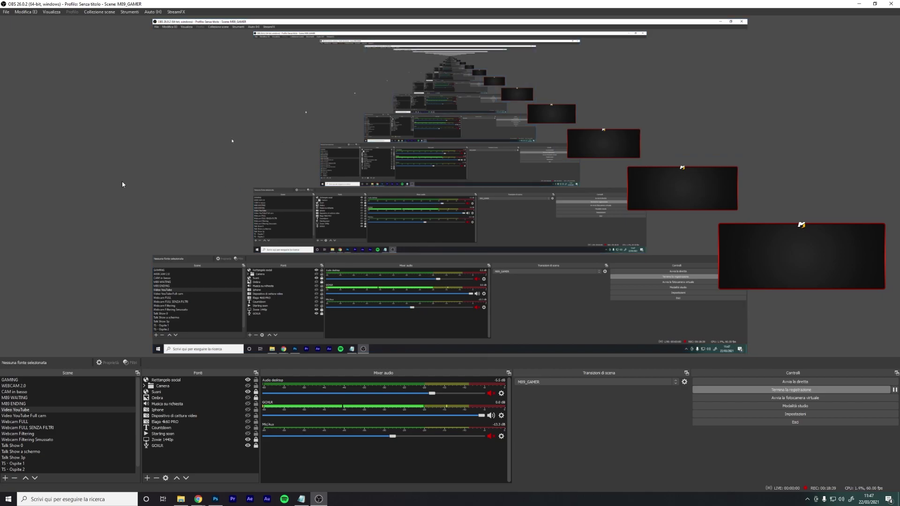